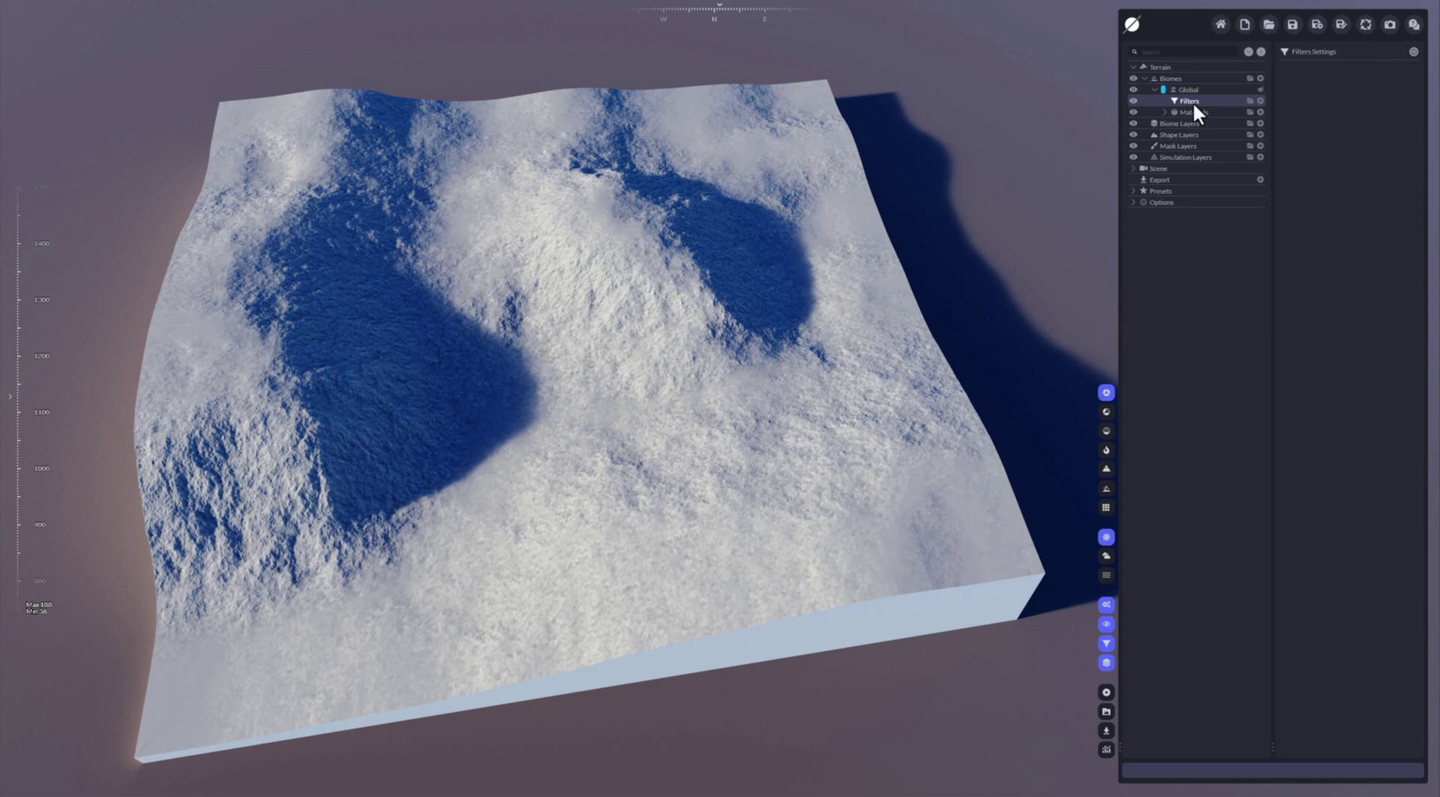
# Add an Advanced Erosion filter of type Sediment Flows to the Global biome
pyautogui.click(1261, 100)
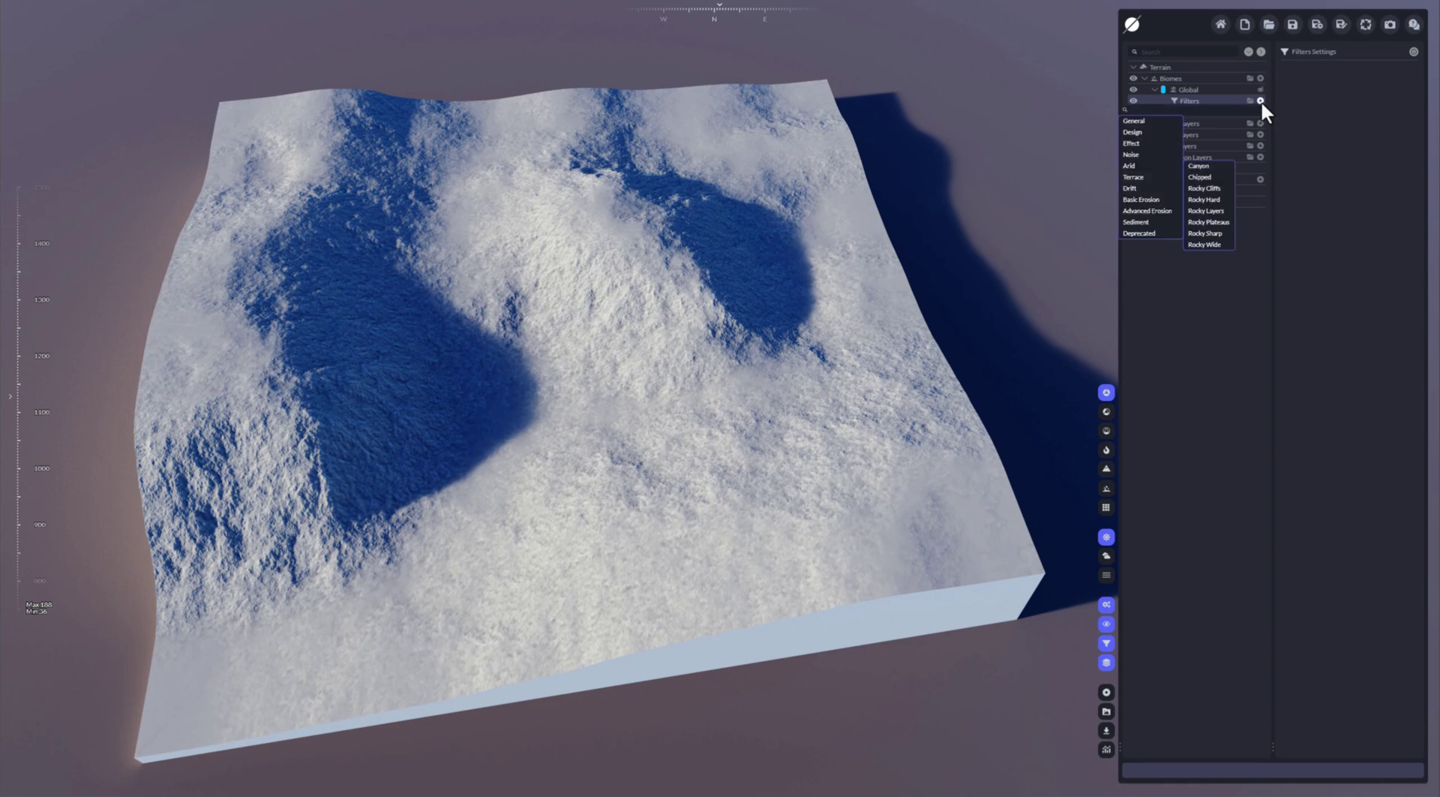
pyautogui.moveTo(1145, 131)
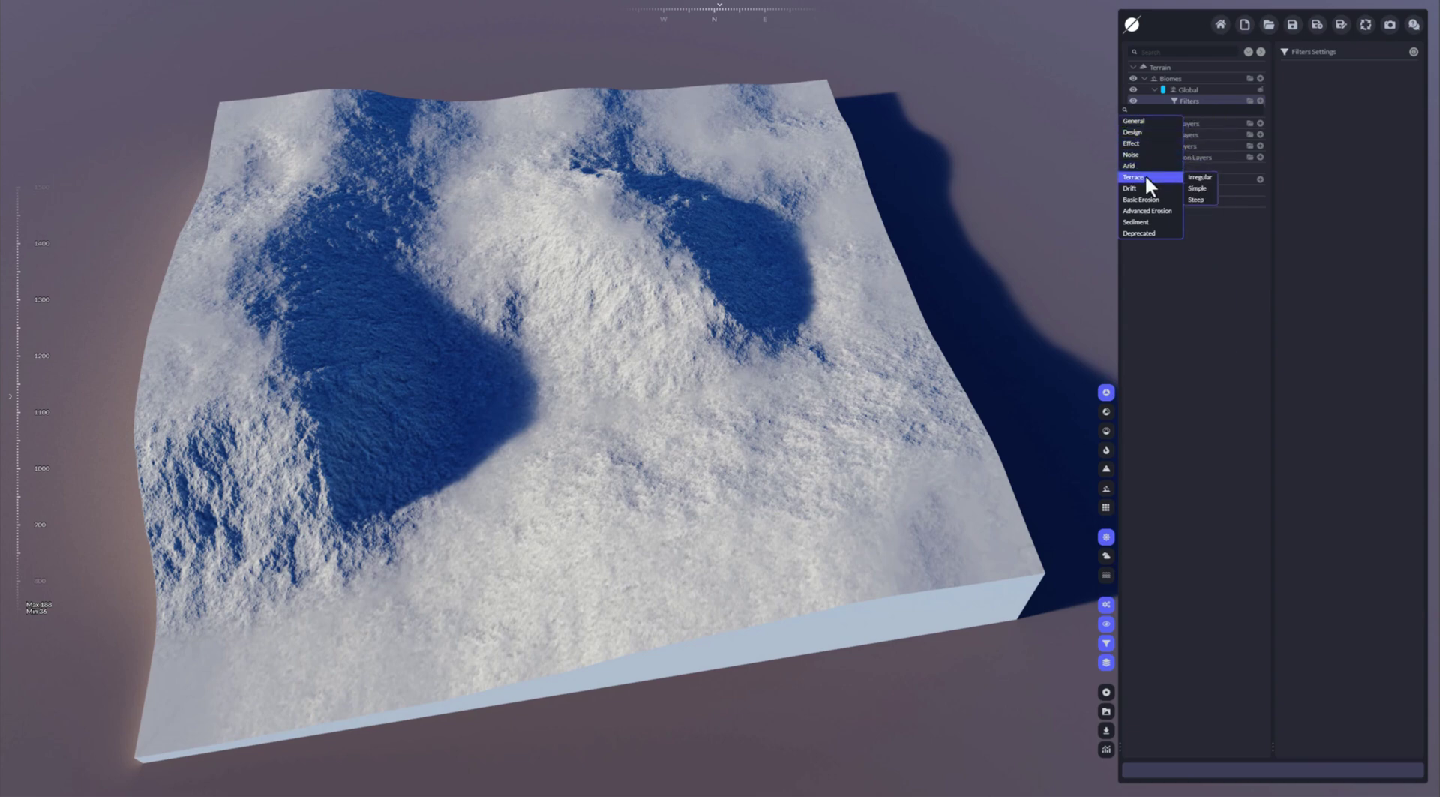
pyautogui.moveTo(1144, 213)
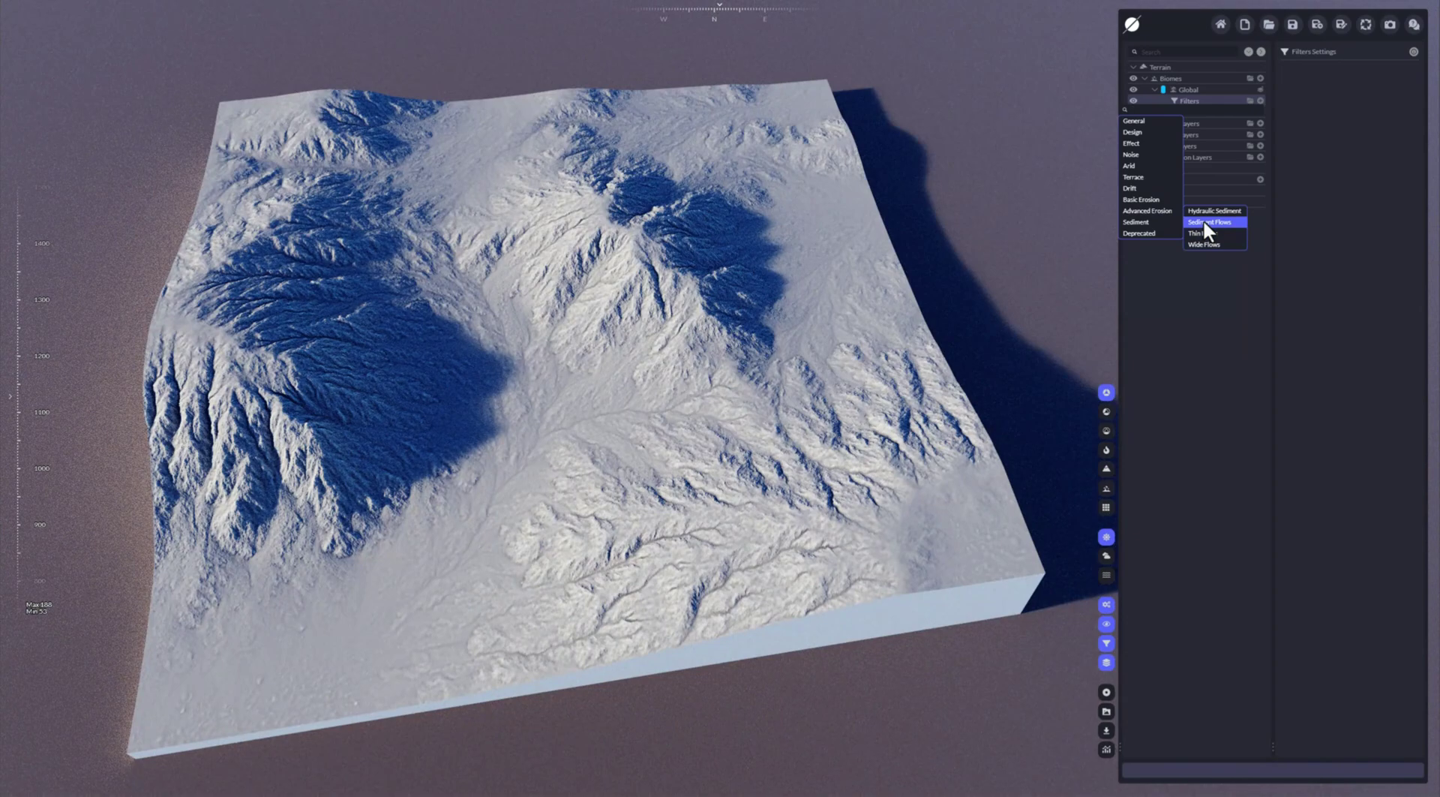
pyautogui.click(1203, 219)
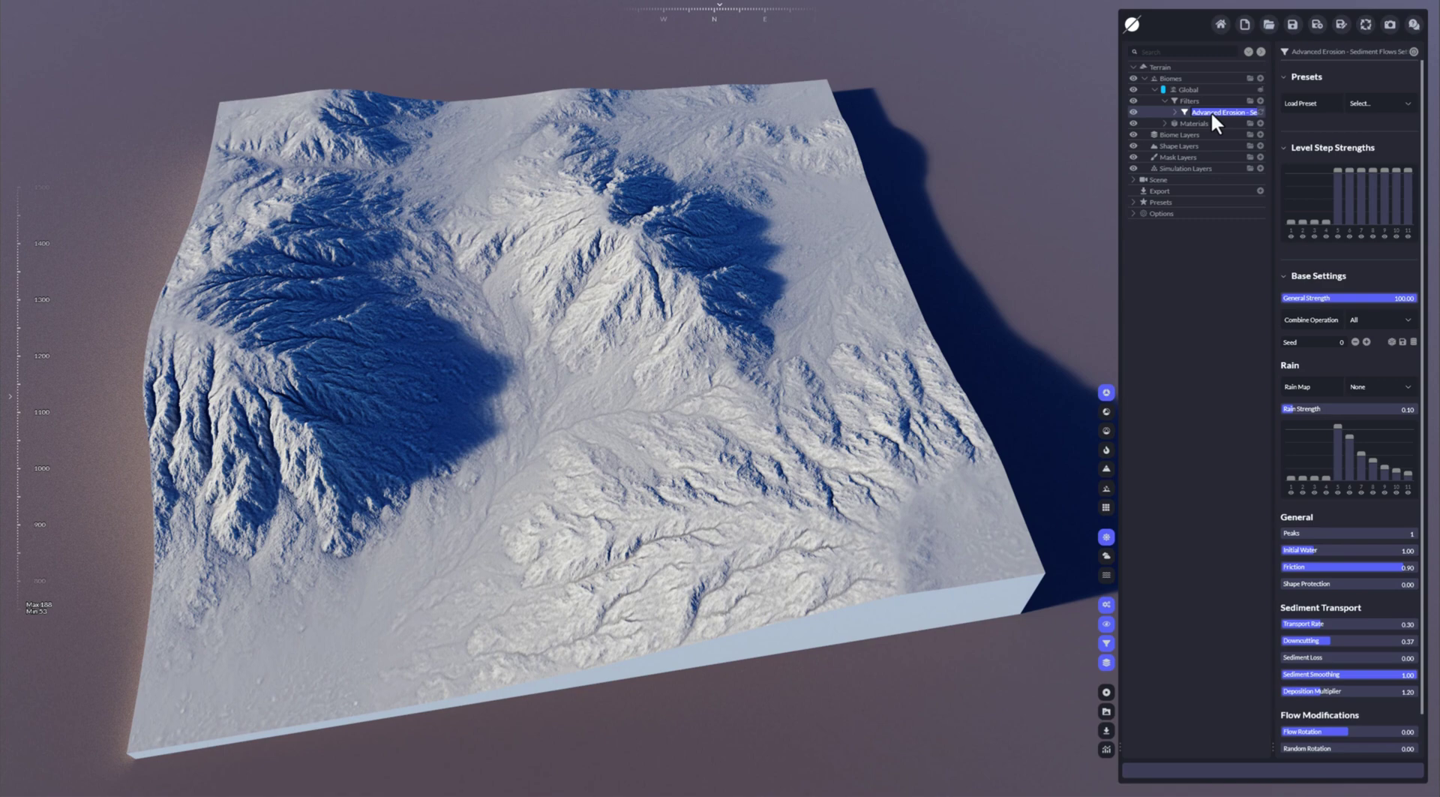
pyautogui.press('Return')
# Add an Arid Rocky Plateaus filter above the Sediment Flows filter in the Global biome
pyautogui.moveTo(1214, 112)
pyautogui.mouseDown()
pyautogui.moveTo(1051, 113)
pyautogui.moveTo(1217, 119)
pyautogui.mouseUp()
pyautogui.click(1260, 100)
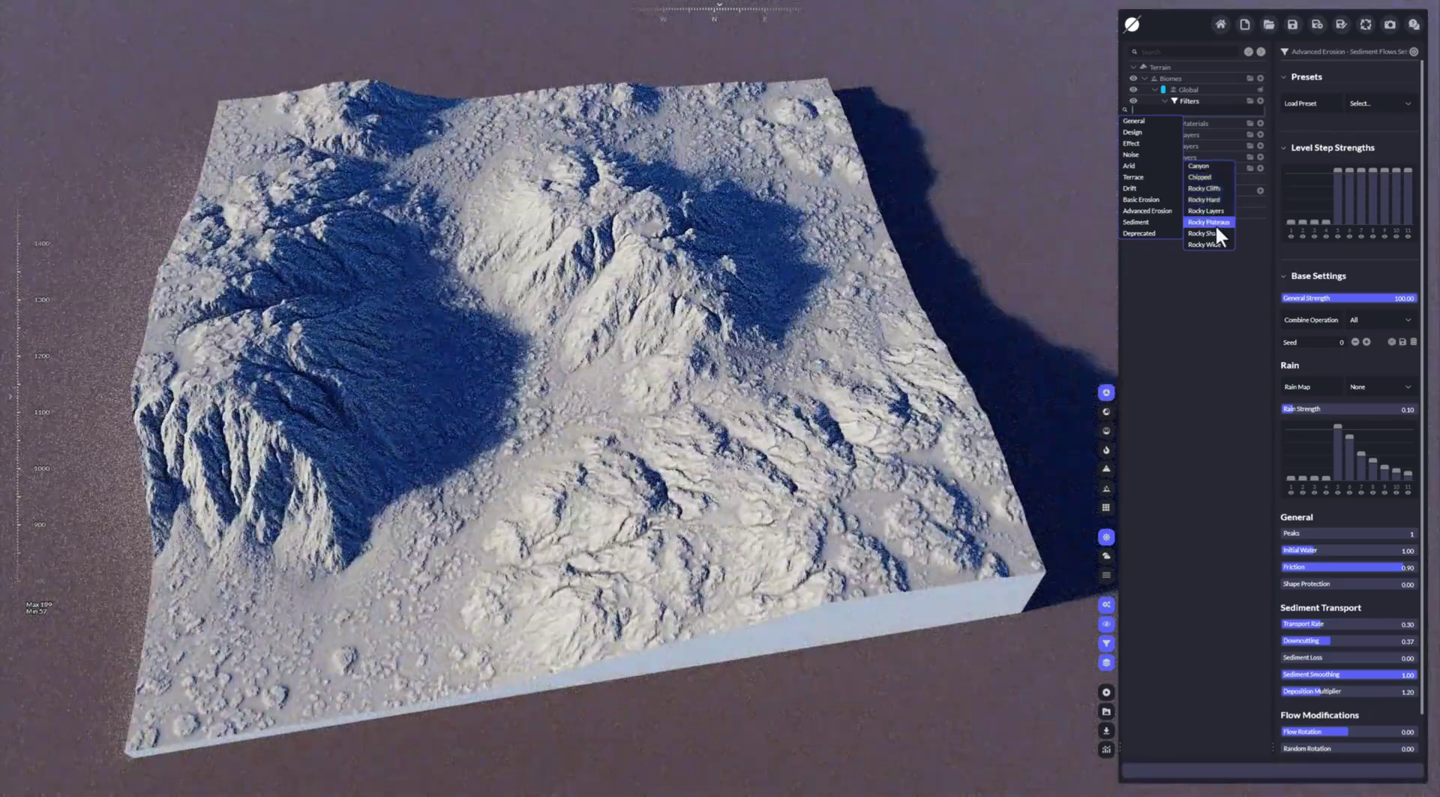
pyautogui.click(1215, 223)
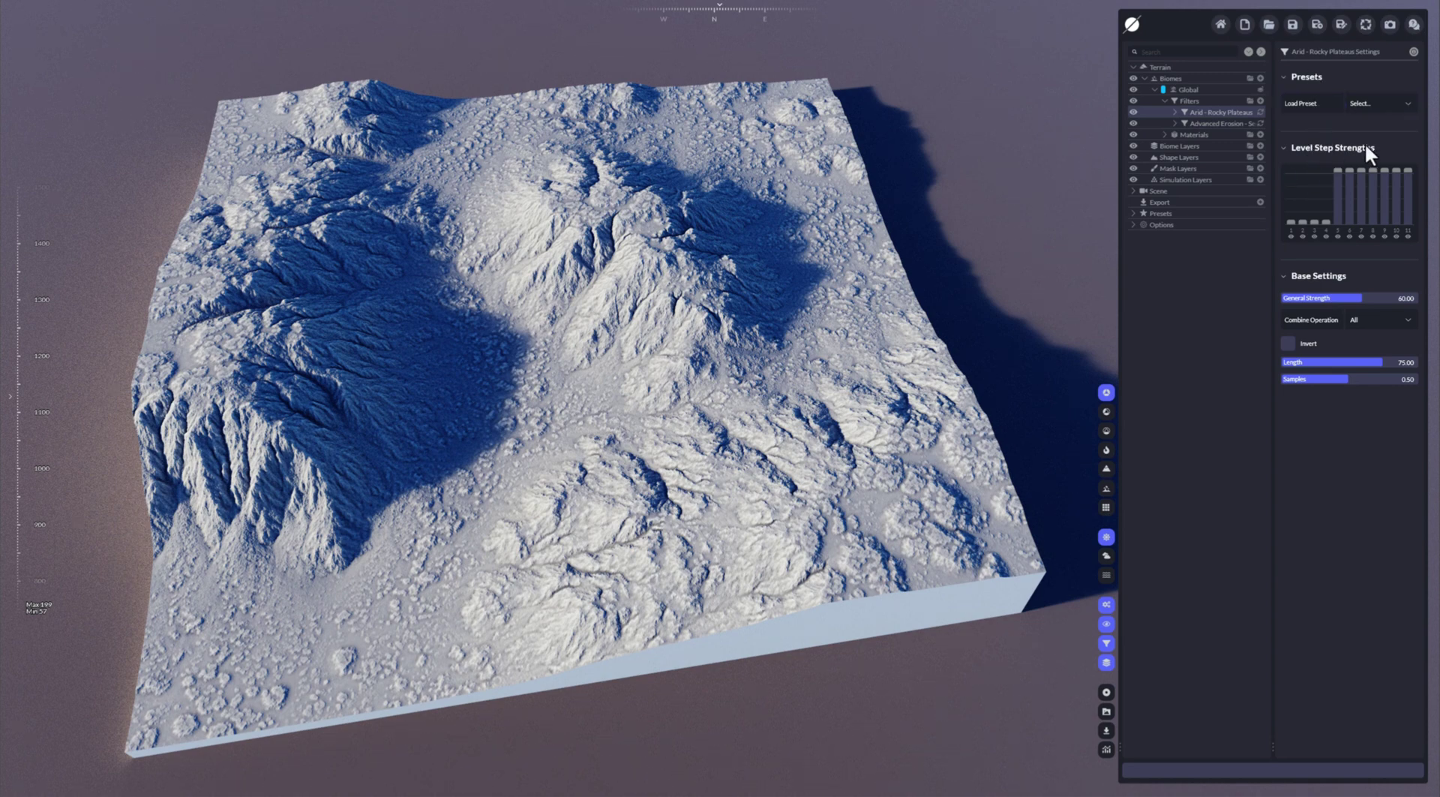
# Set the Rocky Plateaus filter's Length to 53.53 and its Samples to 0.56
pyautogui.click(1215, 124)
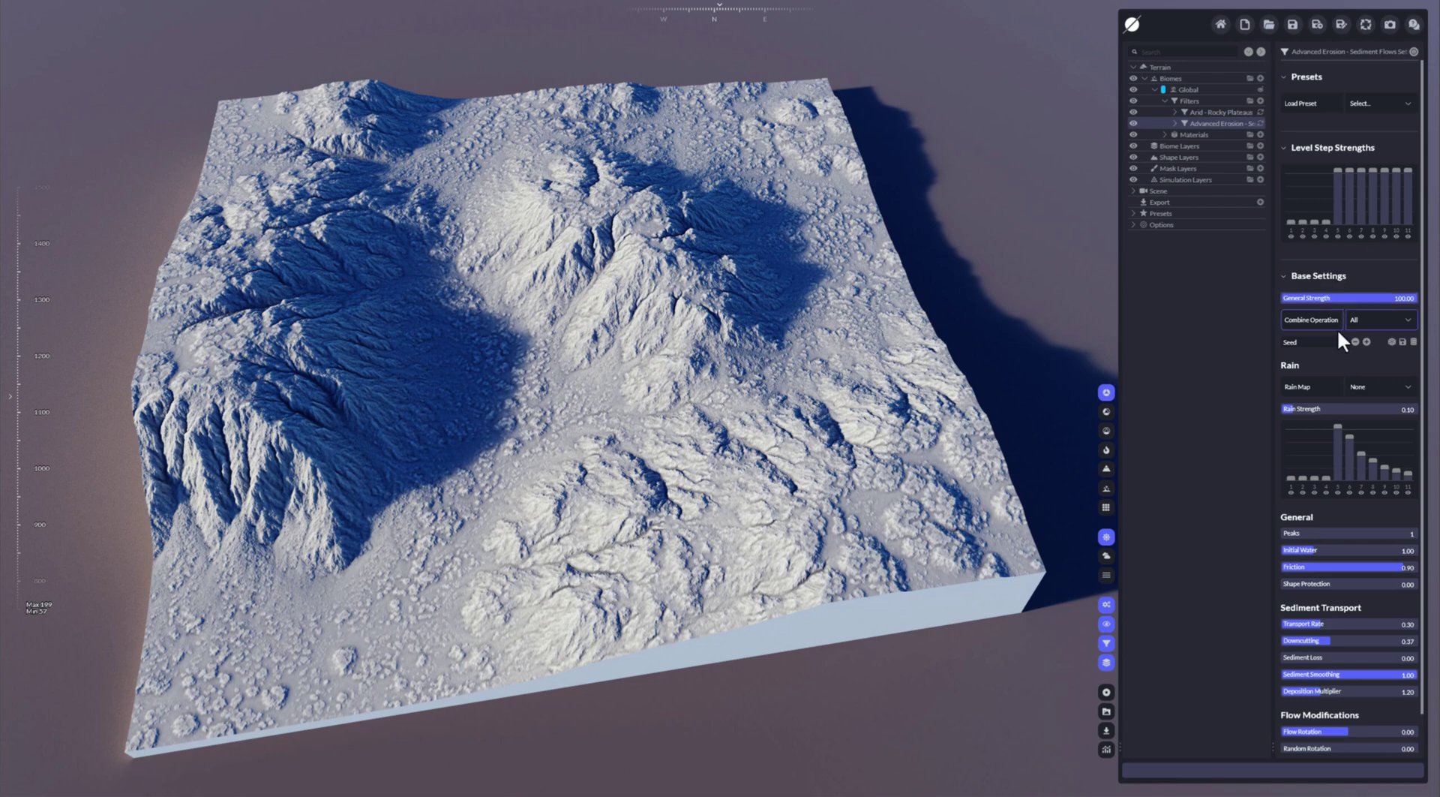
pyautogui.scroll(-1, 1341, 375)
pyautogui.click(1220, 111)
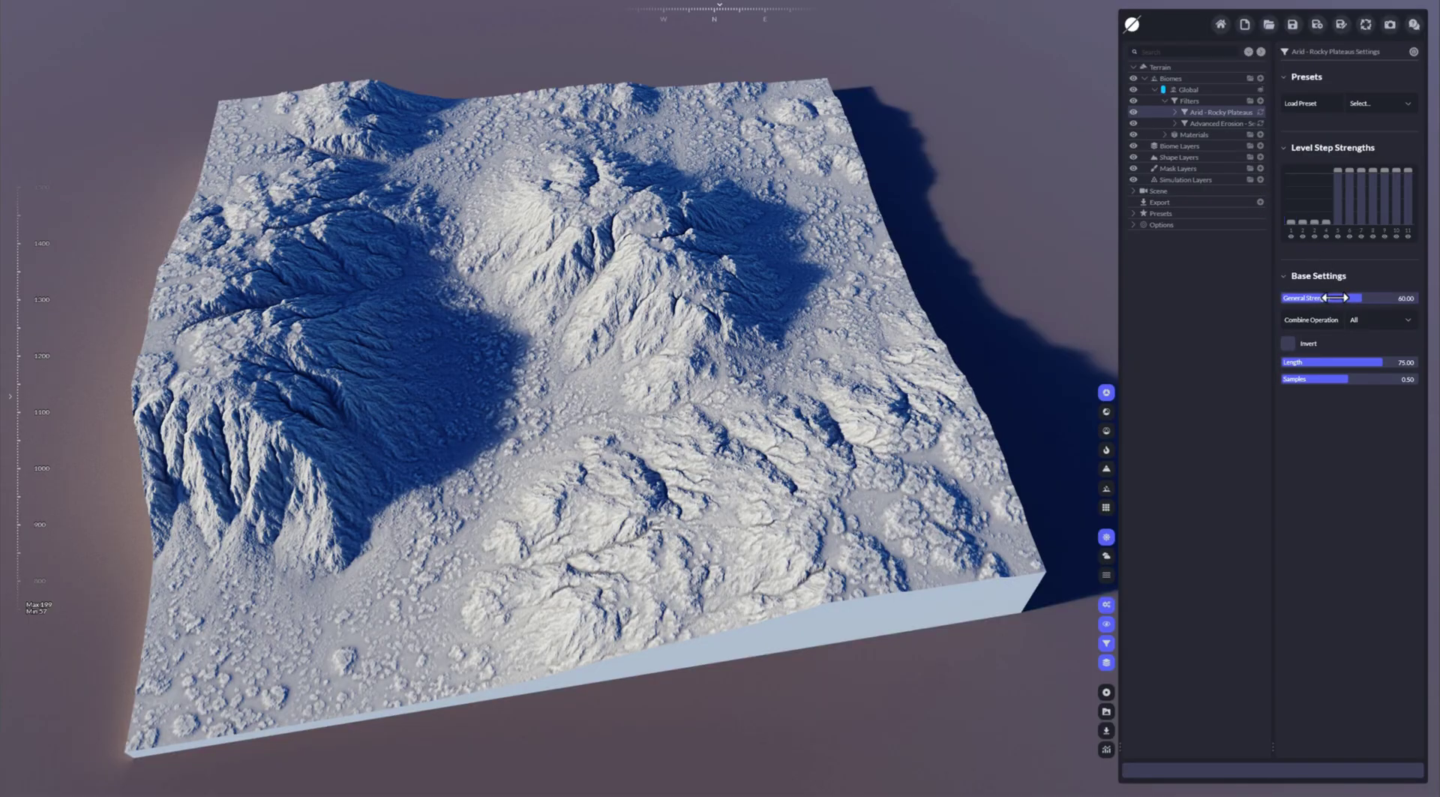
pyautogui.moveTo(1337, 352); pyautogui.dragTo(1349, 375)
# Set the Sediment Flows filter's Peaks to 6 and its Initial Water to 1.55
pyautogui.click(1215, 123)
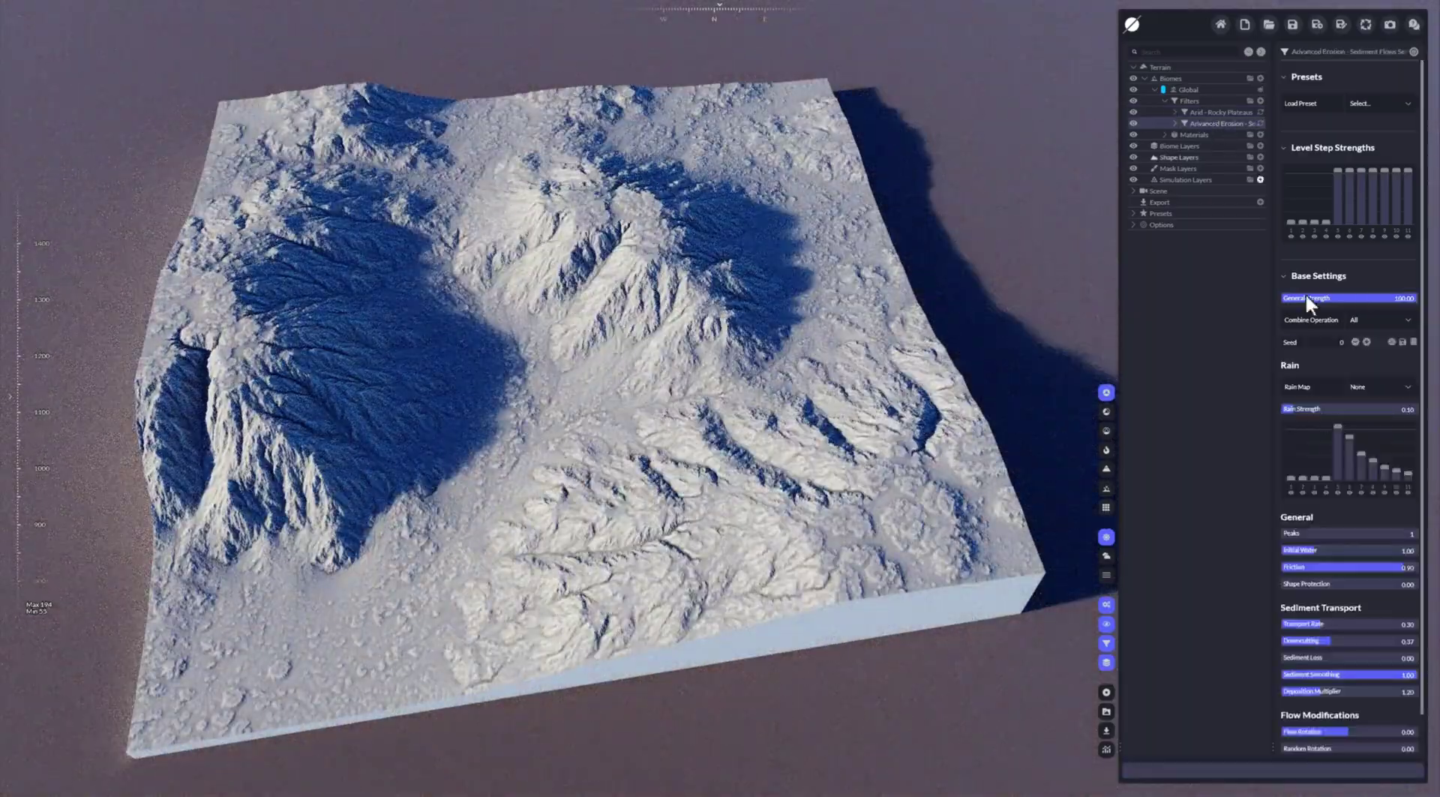
pyautogui.moveTo(1362, 496); pyautogui.dragTo(1340, 499)
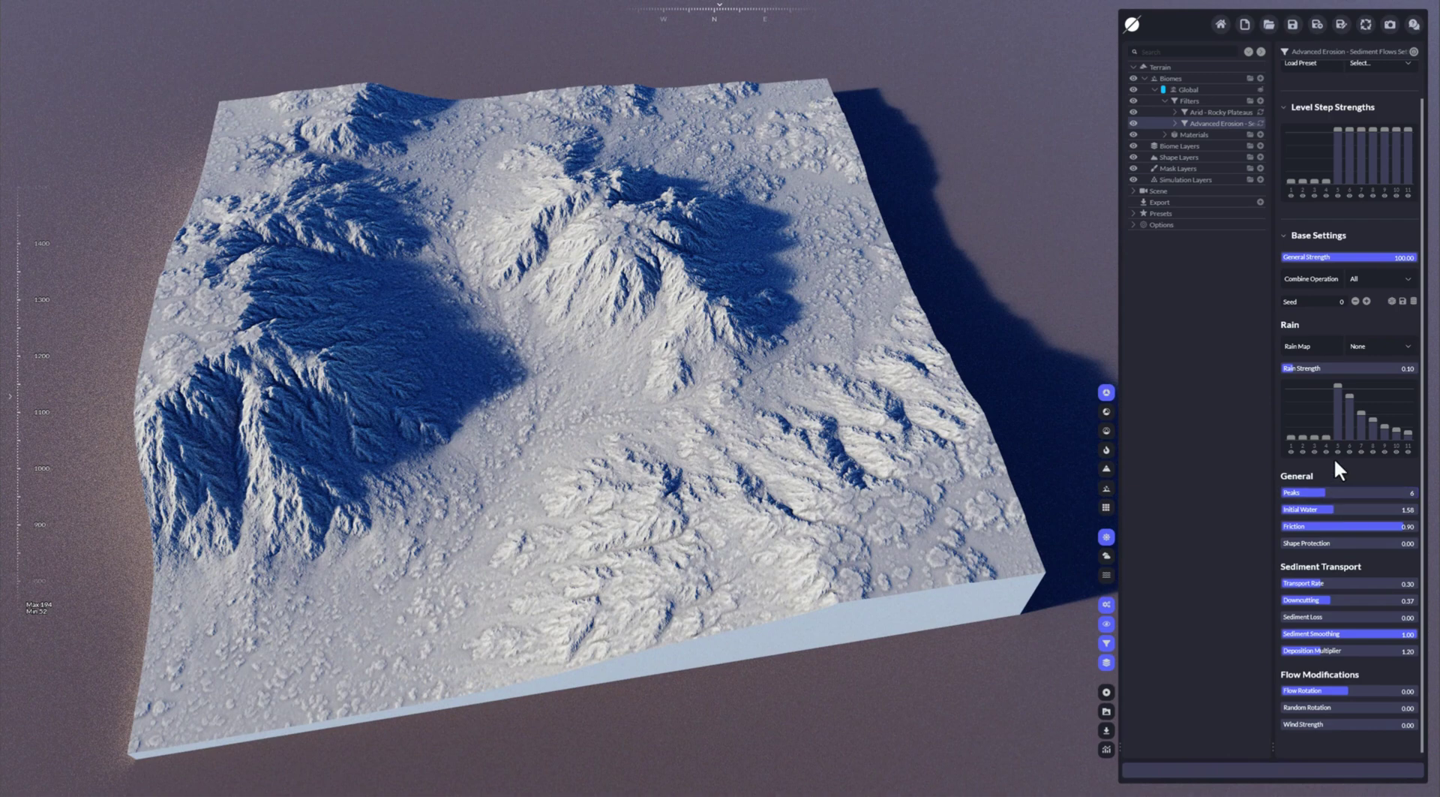
# Delete the Rocky Plateaus filter from the Global biome
pyautogui.click(1210, 112)
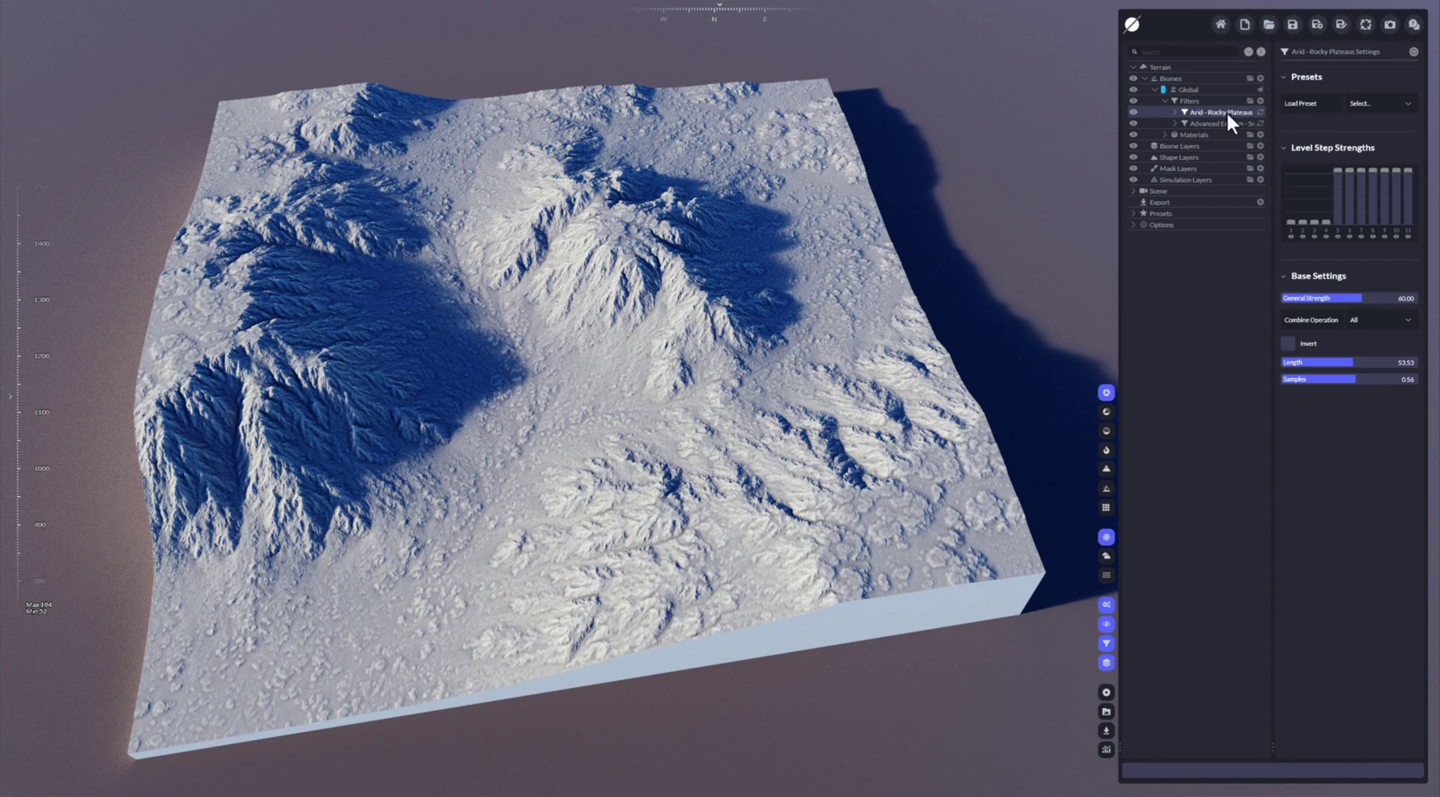
pyautogui.press('Delete')
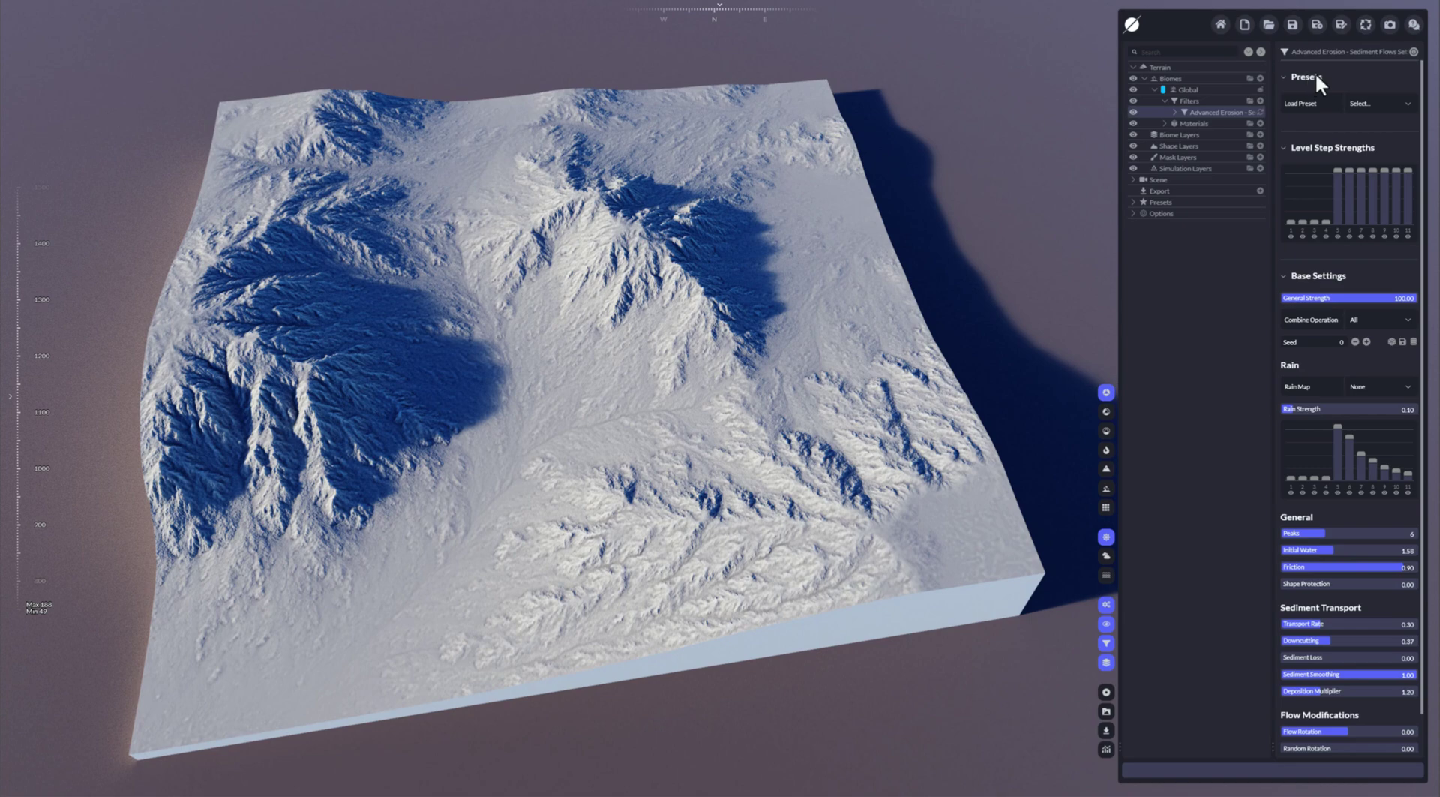
# Check the Sediment Flows filter's available presets and set its Initial Water to 2.31 and Deposition Multiplier to 4.00
pyautogui.click(1407, 104)
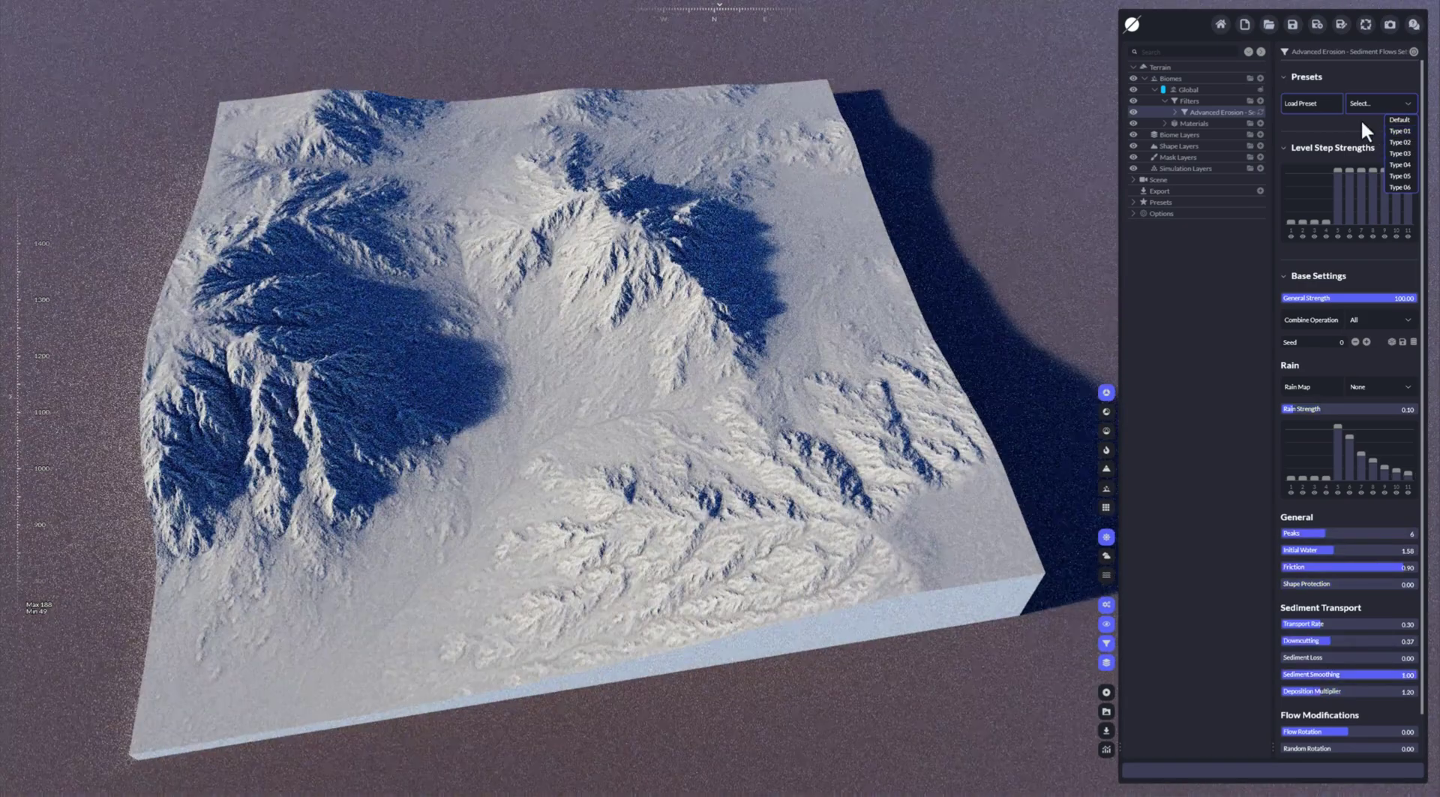
pyautogui.click(1360, 119)
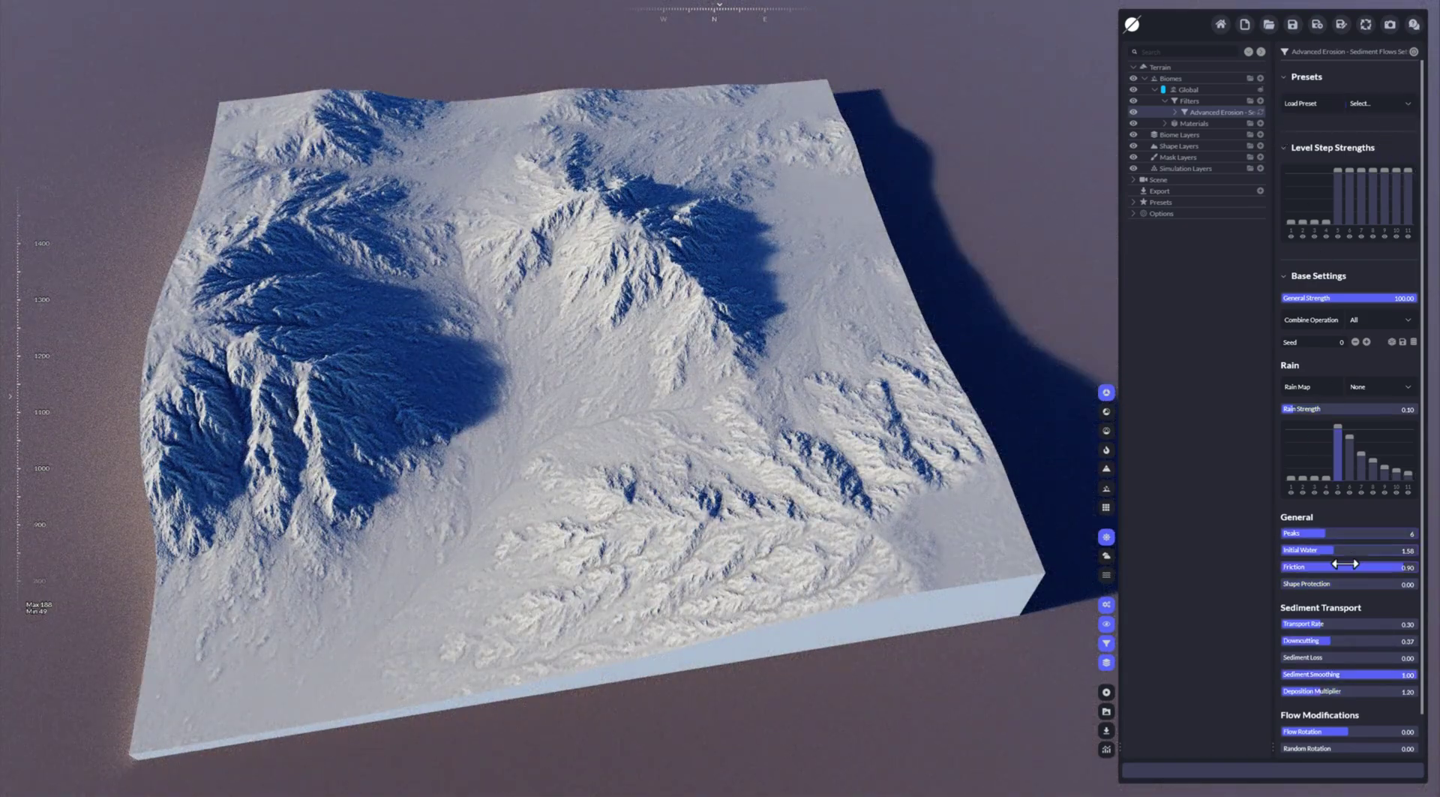
pyautogui.moveTo(1343, 550); pyautogui.dragTo(1346, 550)
pyautogui.moveTo(1343, 691); pyautogui.dragTo(1351, 691)
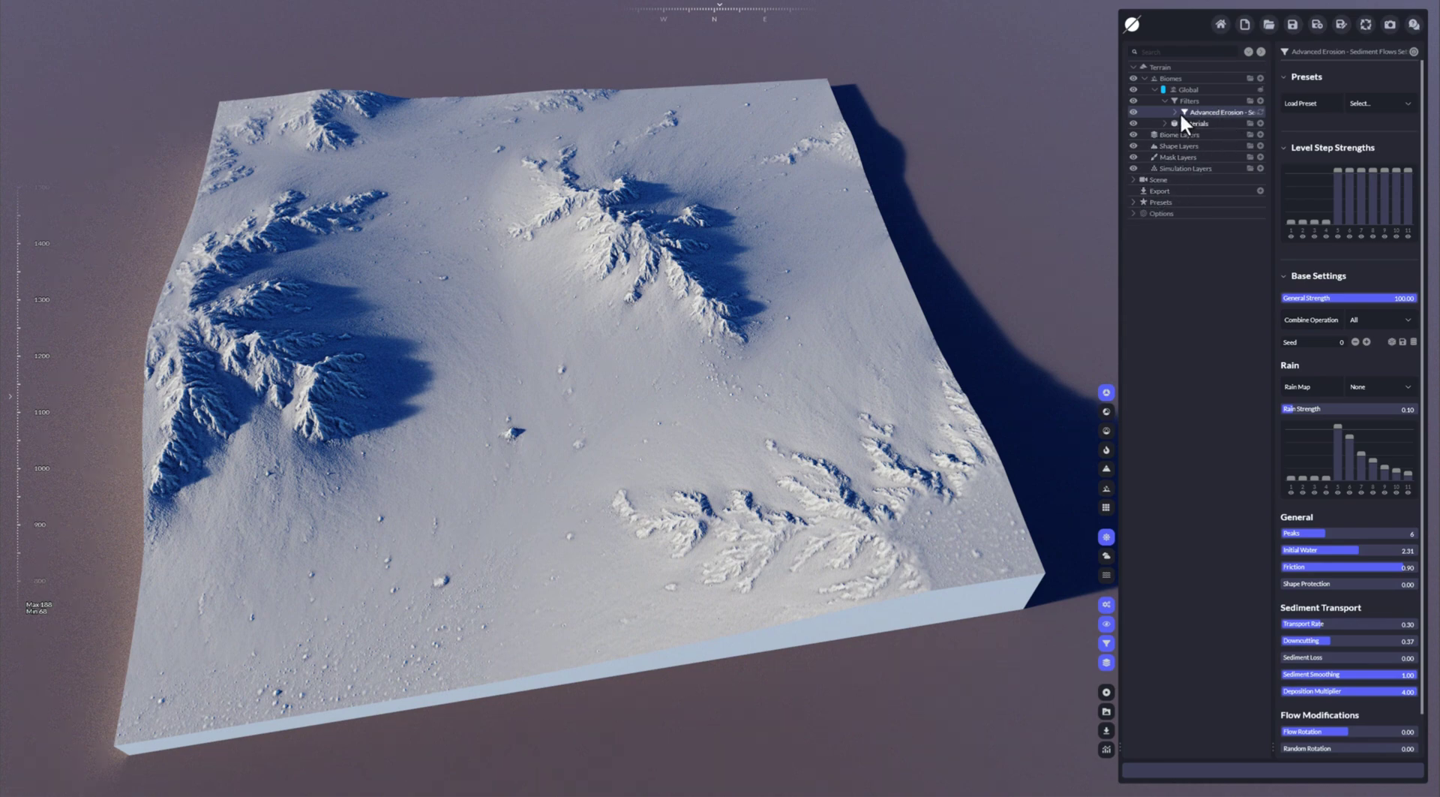
# Create a folder named "My Presets" among the filter presets
pyautogui.click(1133, 202)
pyautogui.click(1260, 246)
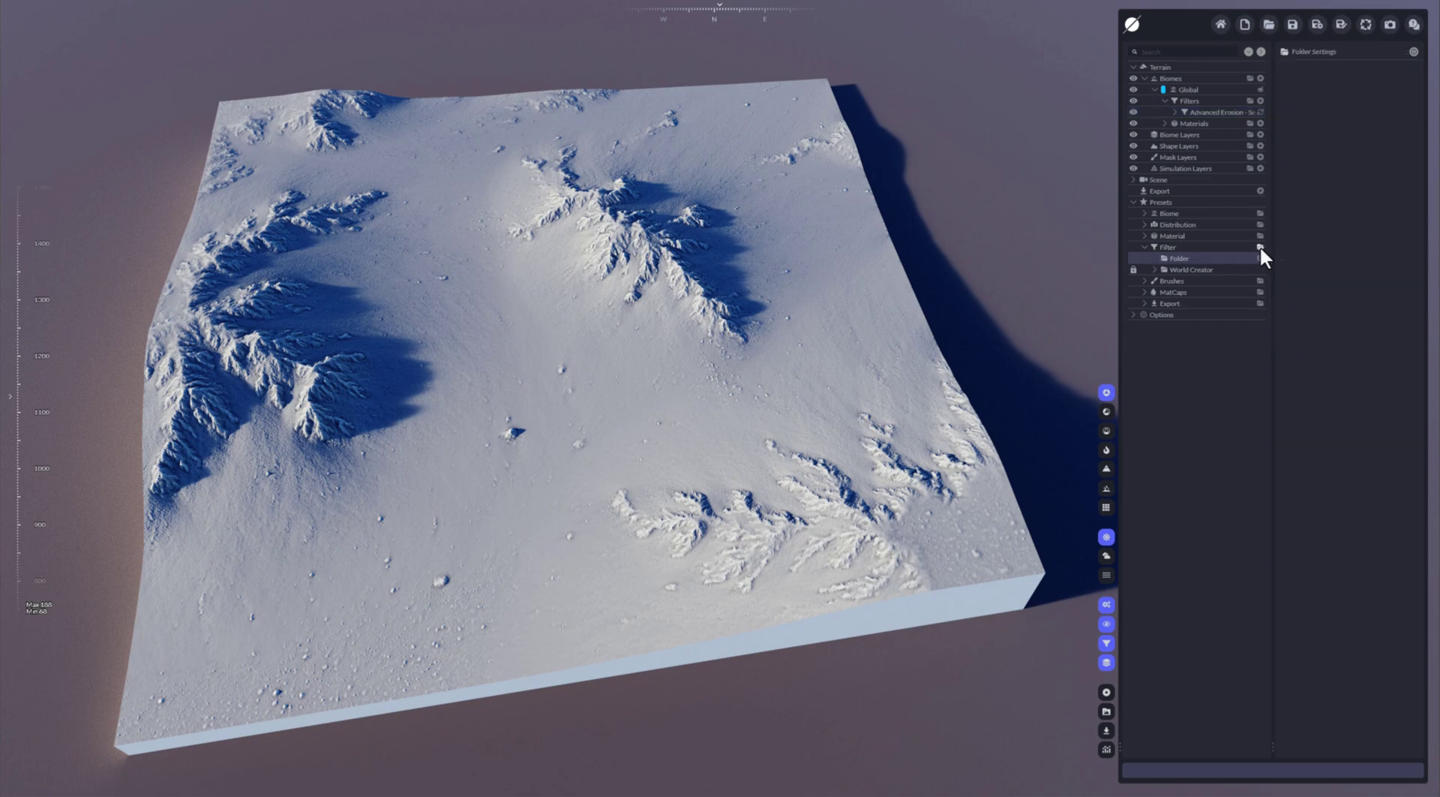
pyautogui.doubleClick(1183, 260)
pyautogui.write('My Presets')
pyautogui.press('Return')
# Save the Sediment Flows filter as a preset in the My Presets folder and name it "My Erosion"
pyautogui.moveTo(1219, 111); pyautogui.dragTo(1195, 259)
pyautogui.click(1155, 258)
pyautogui.doubleClick(1210, 270)
pyautogui.write('My Erosion')
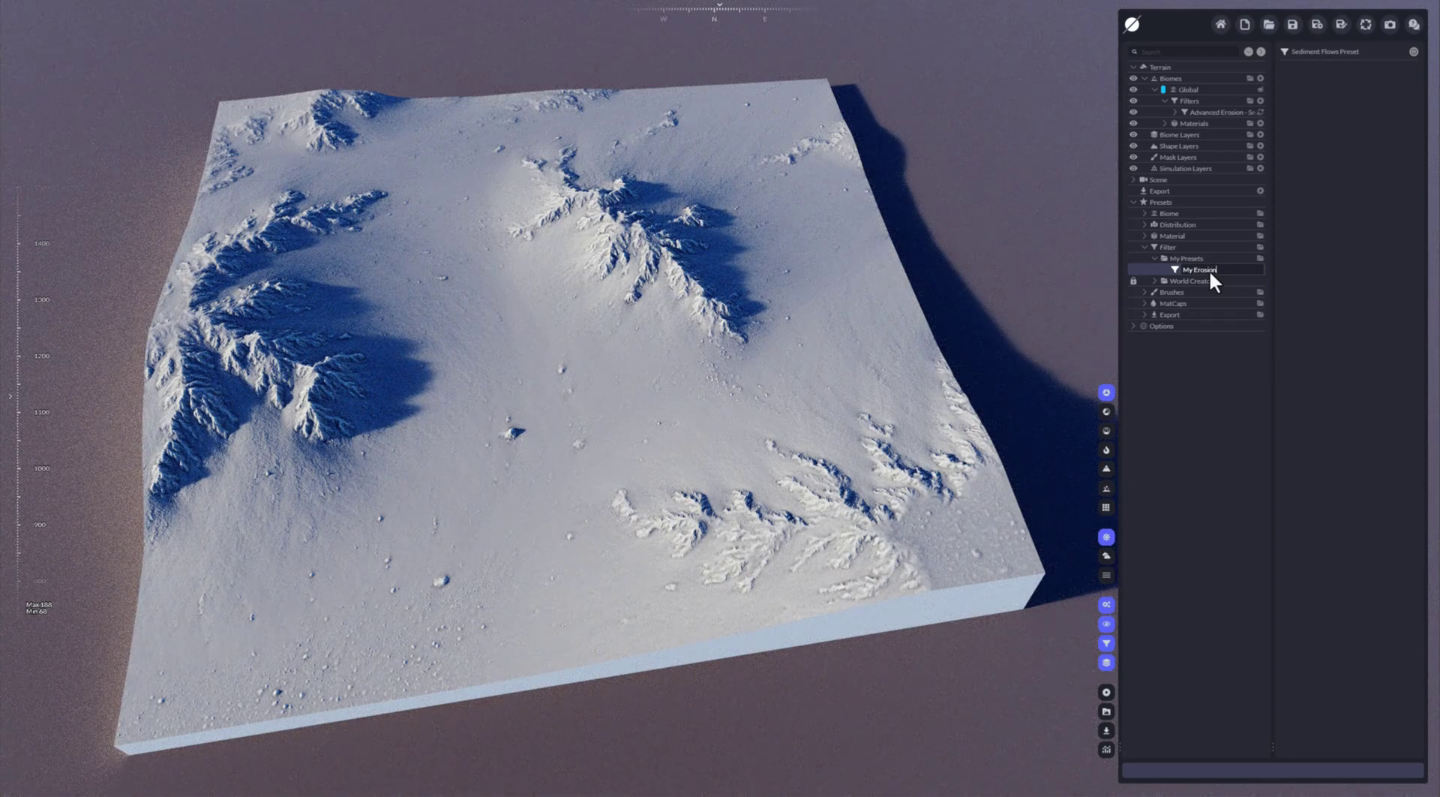
pyautogui.press('Return')
# Check the Sediment Flows filter's preset choices and browse the built-in World Creator filter presets
pyautogui.click(1206, 111)
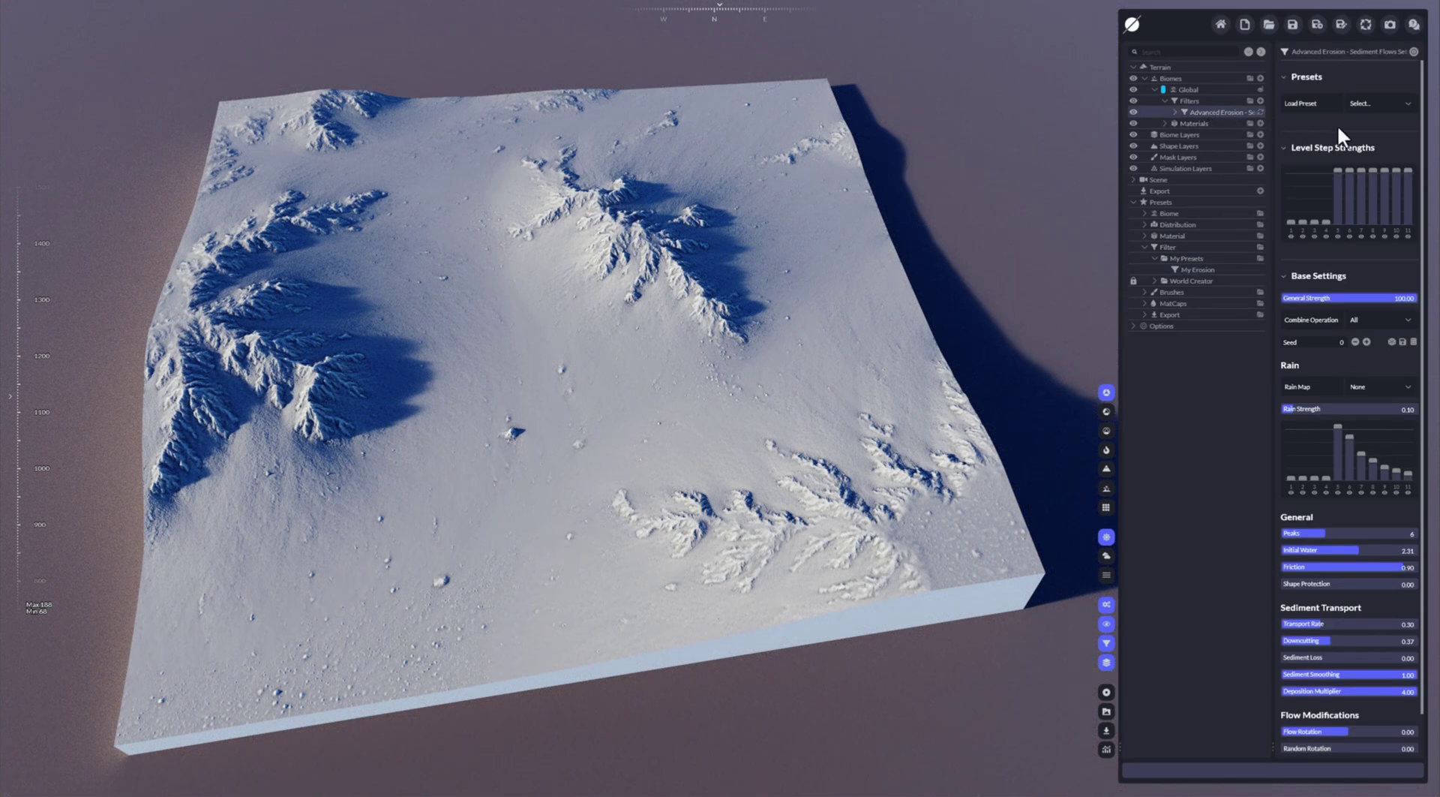
pyautogui.click(1406, 103)
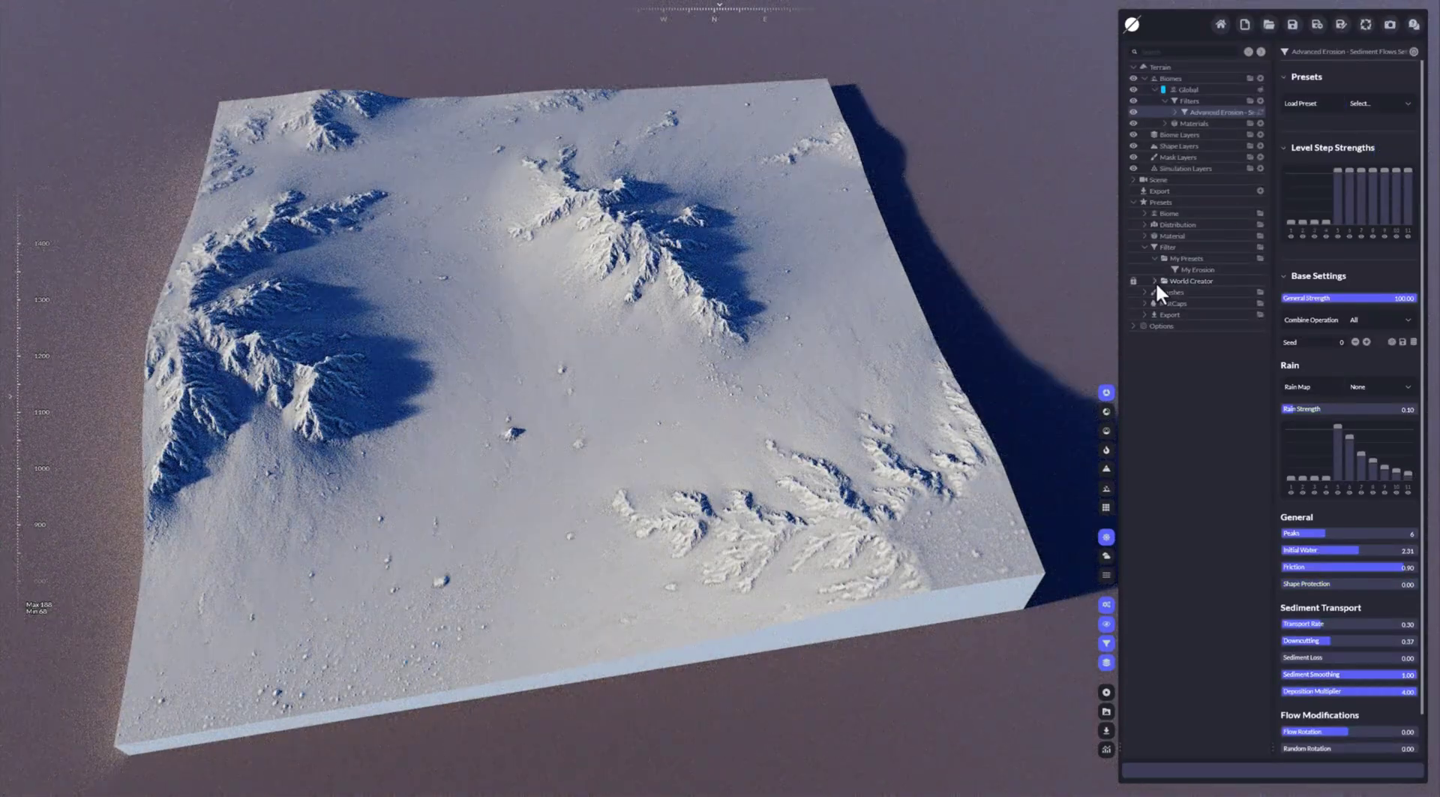
pyautogui.click(1155, 282)
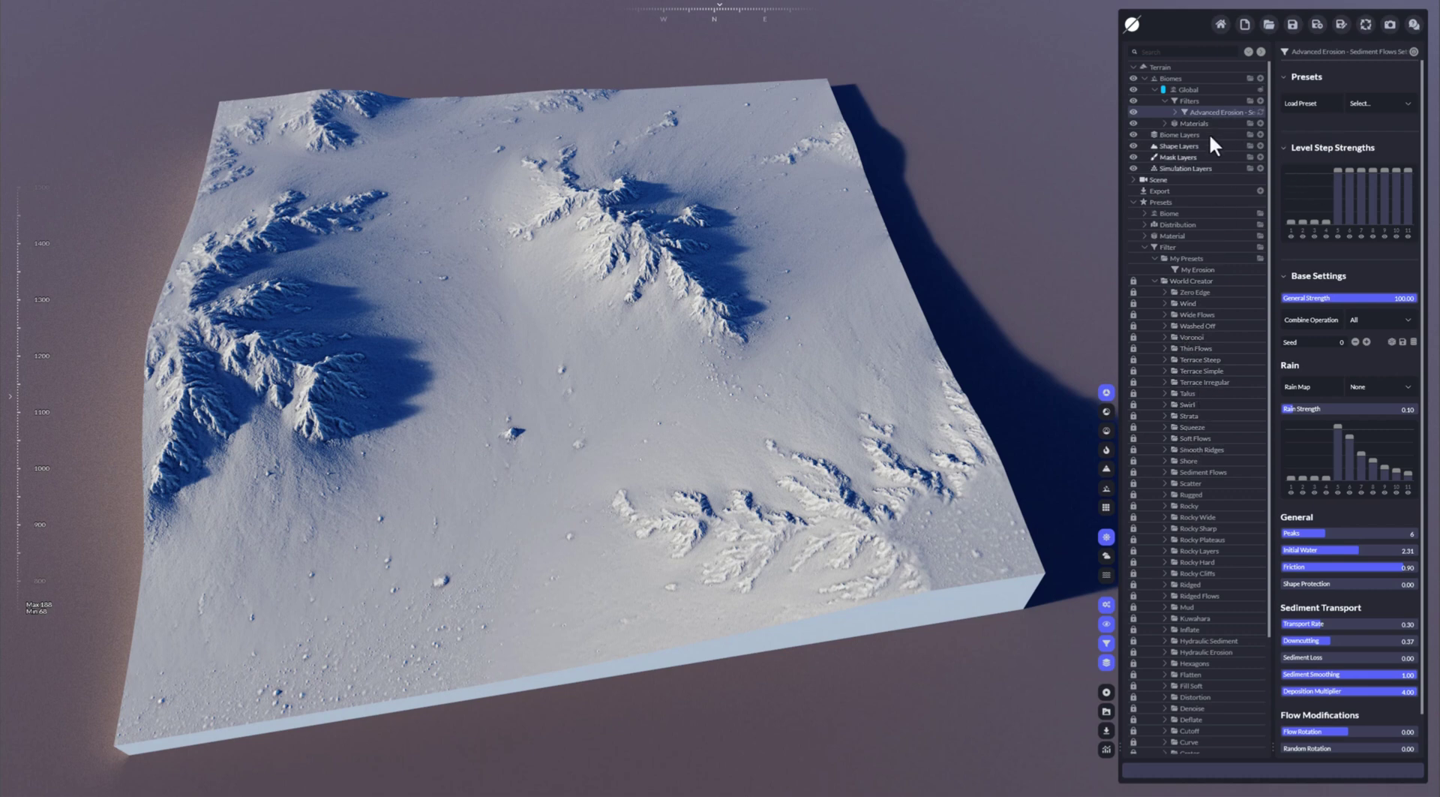
pyautogui.scroll(-3, 1204, 434)
pyautogui.scroll(-1, 1196, 633)
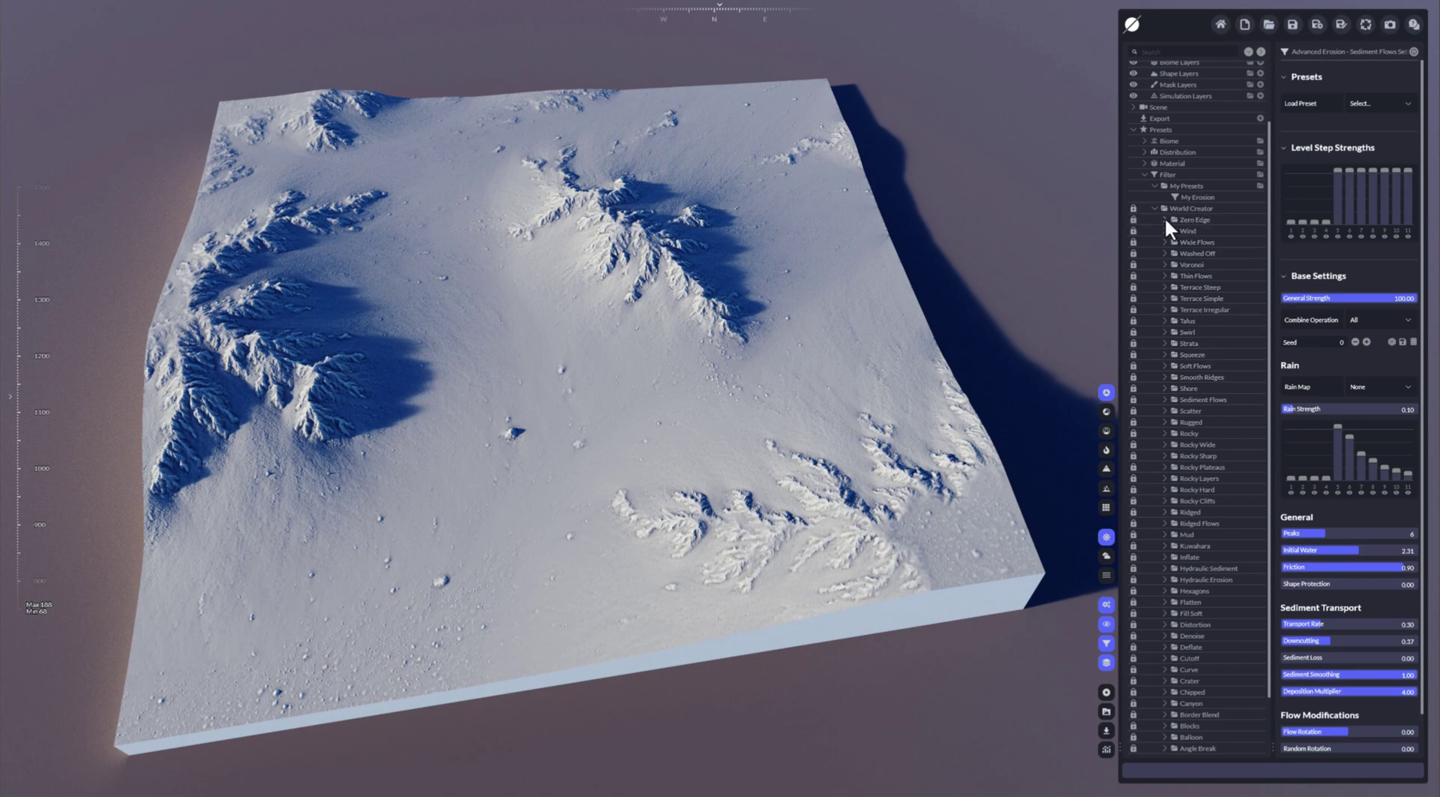
pyautogui.click(1165, 219)
pyautogui.click(1155, 209)
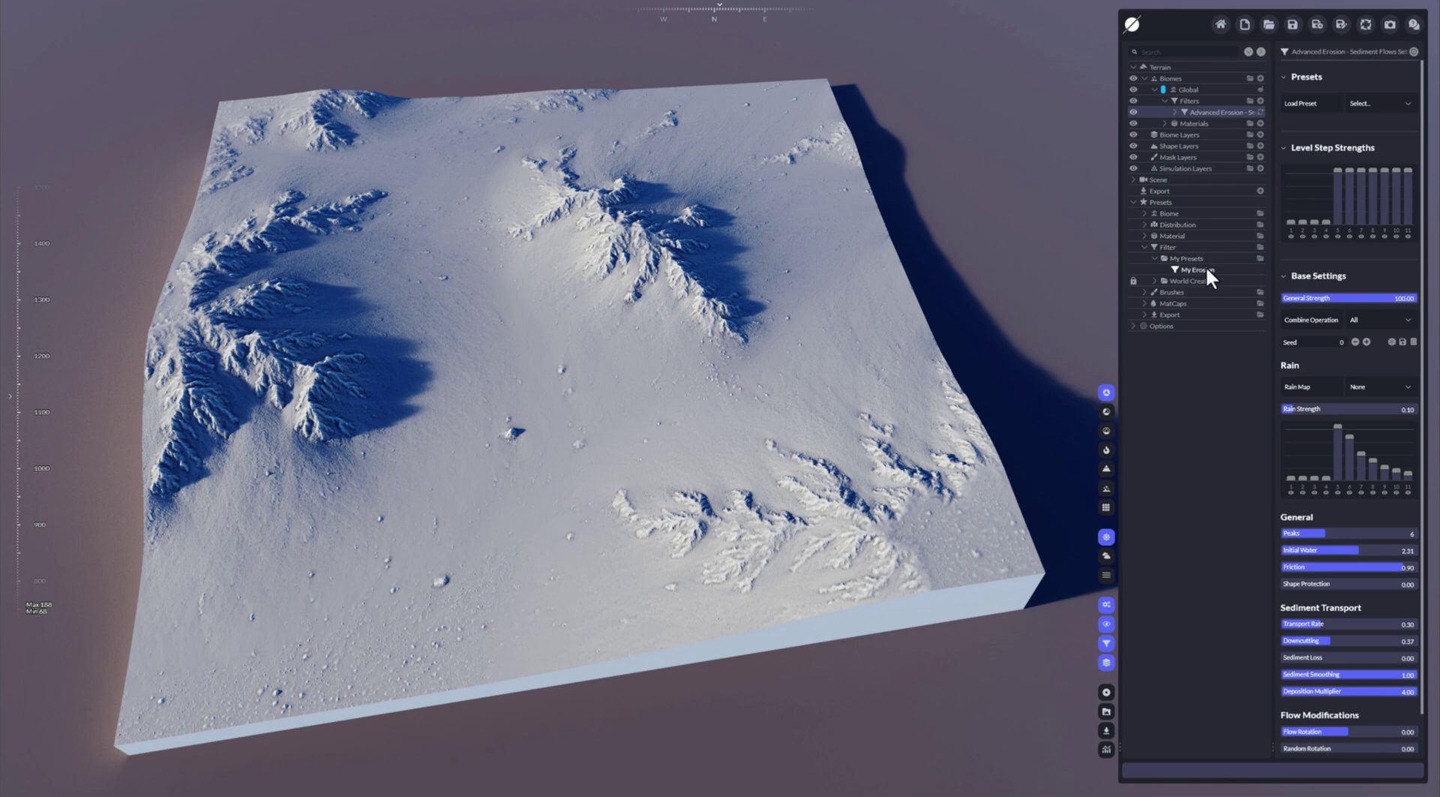
# Remove the My Presets folder from the filter presets
pyautogui.click(1156, 258)
pyautogui.moveTo(1200, 258); pyautogui.dragTo(938, 249)
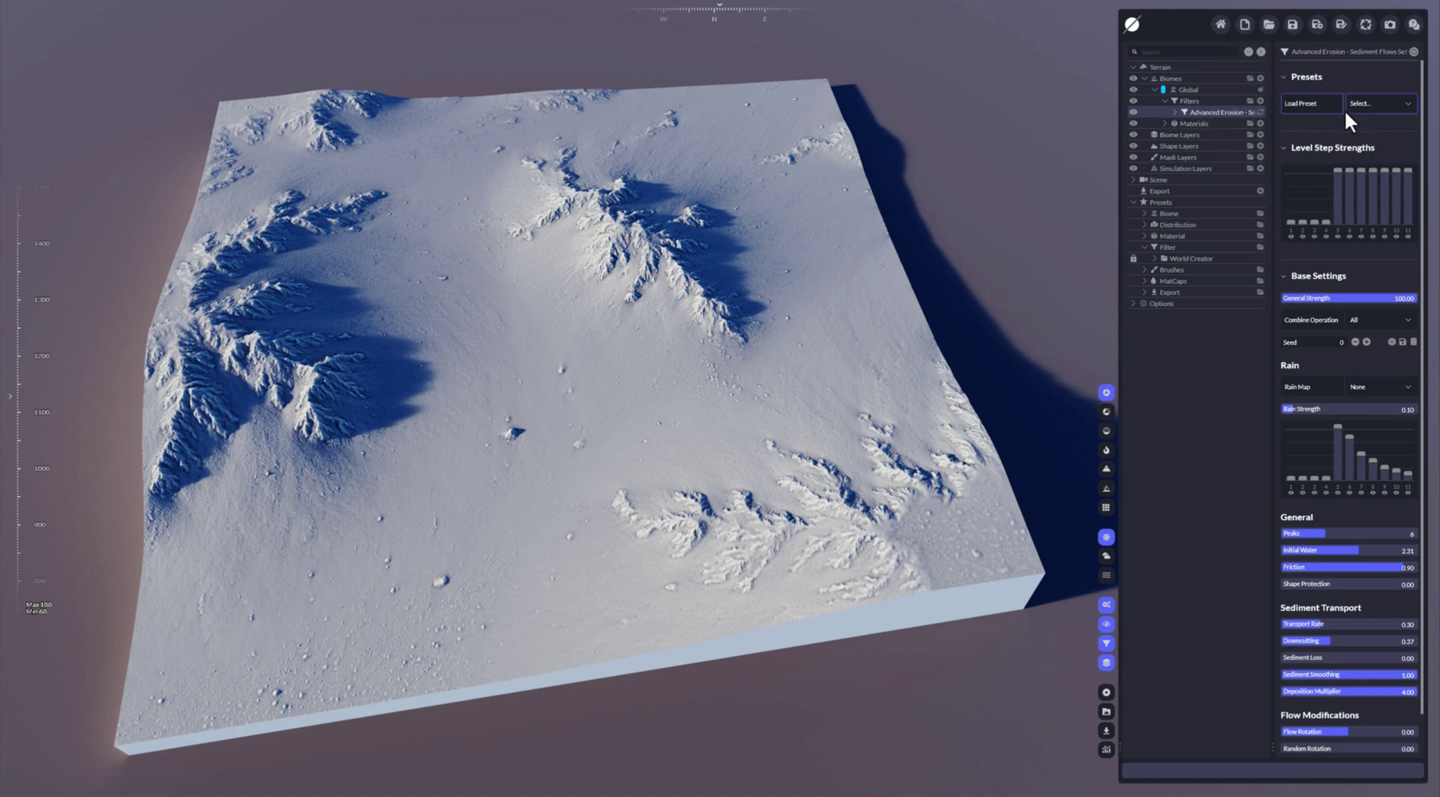
# Load the Default preset for the Sediment Flows filter and compare the terrain with the filter off and on
pyautogui.click(1411, 105)
pyautogui.click(1405, 125)
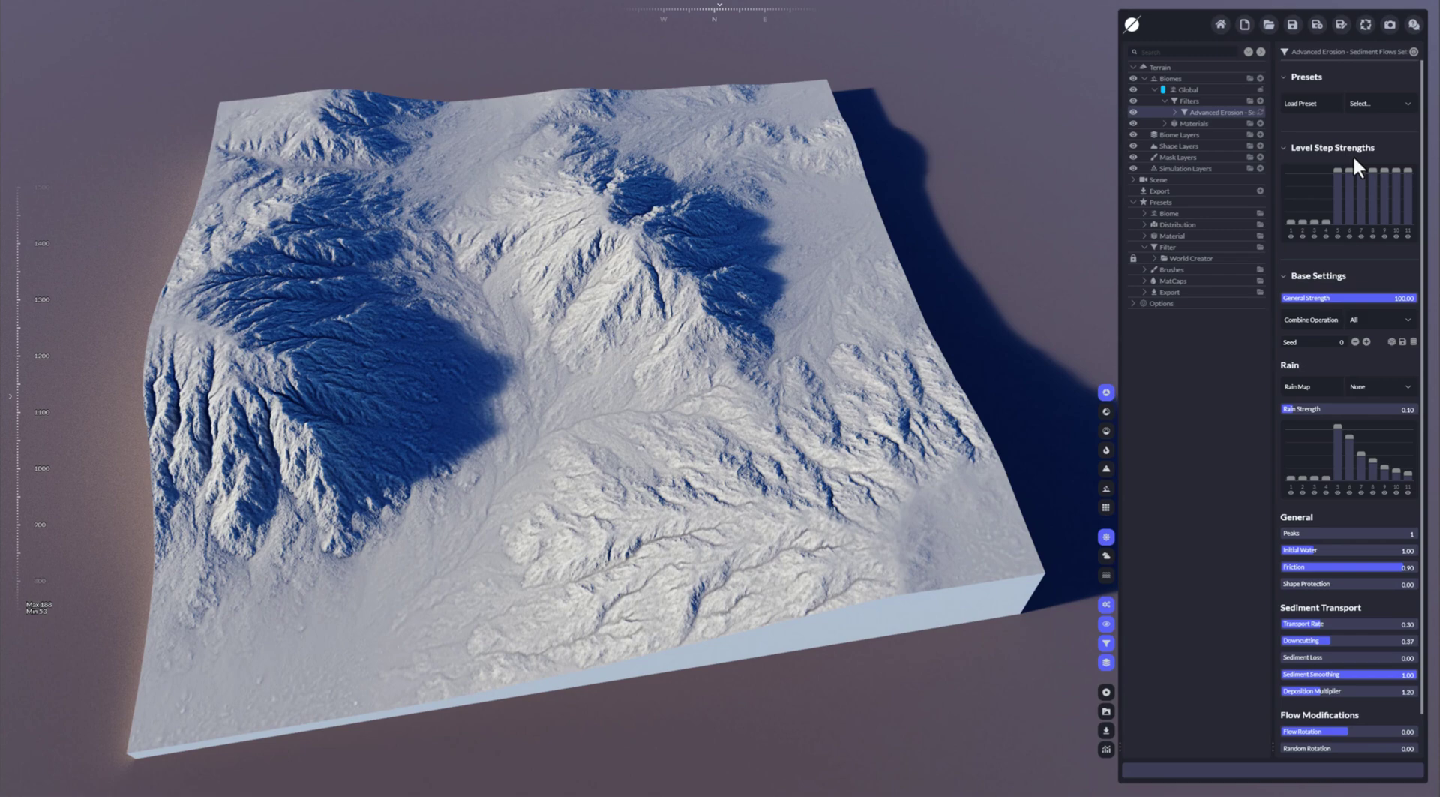
pyautogui.click(1133, 111)
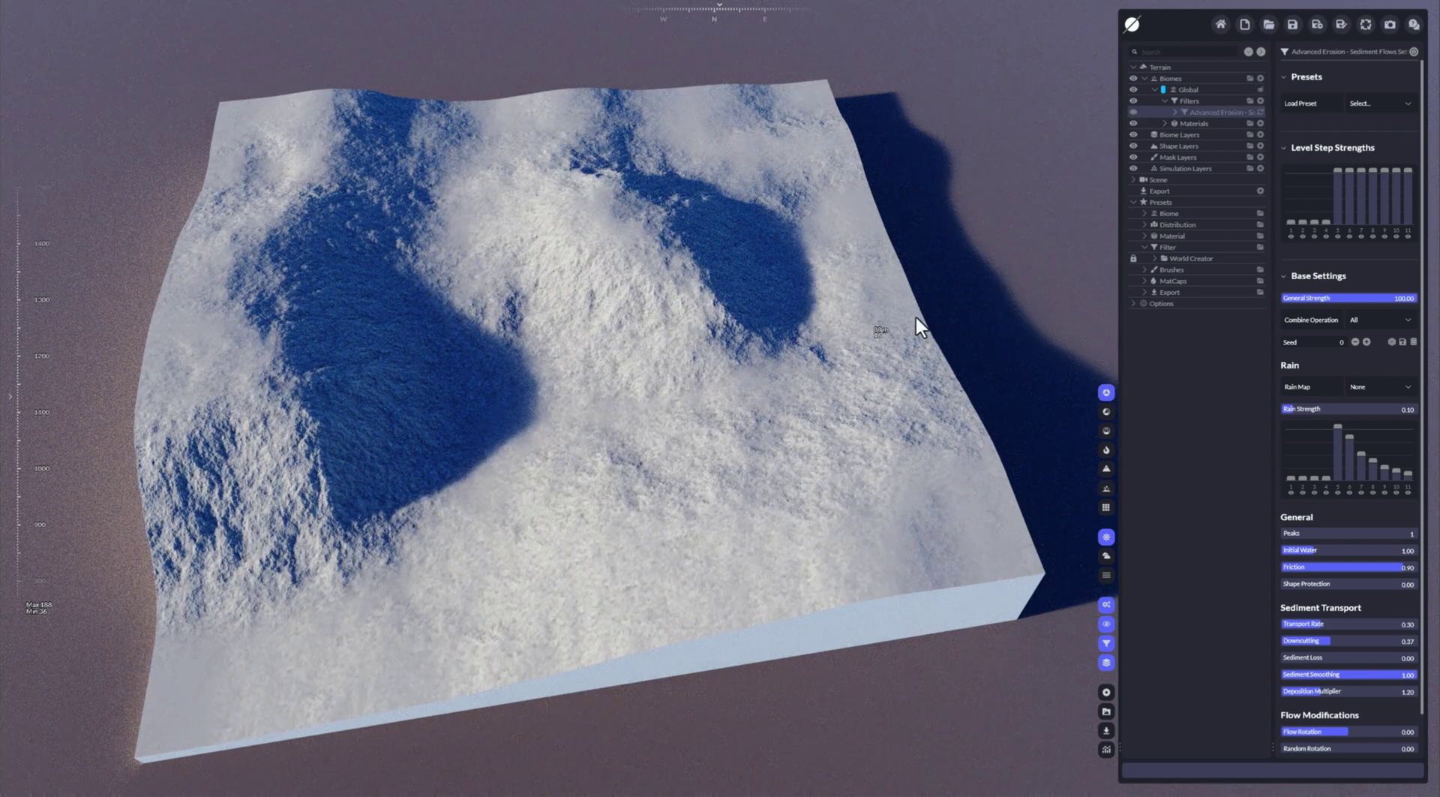
pyautogui.click(1133, 111)
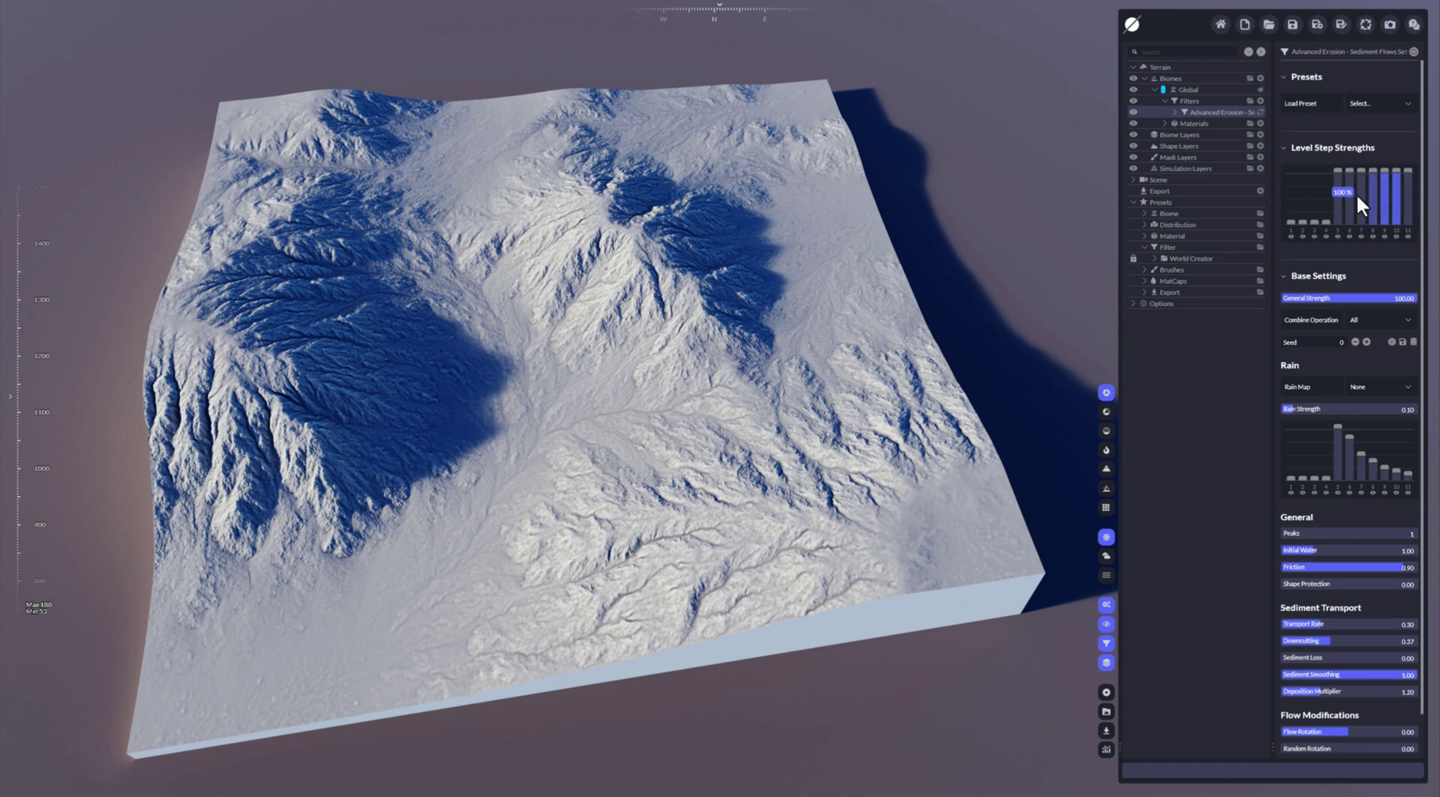
# Try Sediment Flows level step strengths of 0% on levels 10 and 11, and restore both to 100%
pyautogui.click(1292, 222)
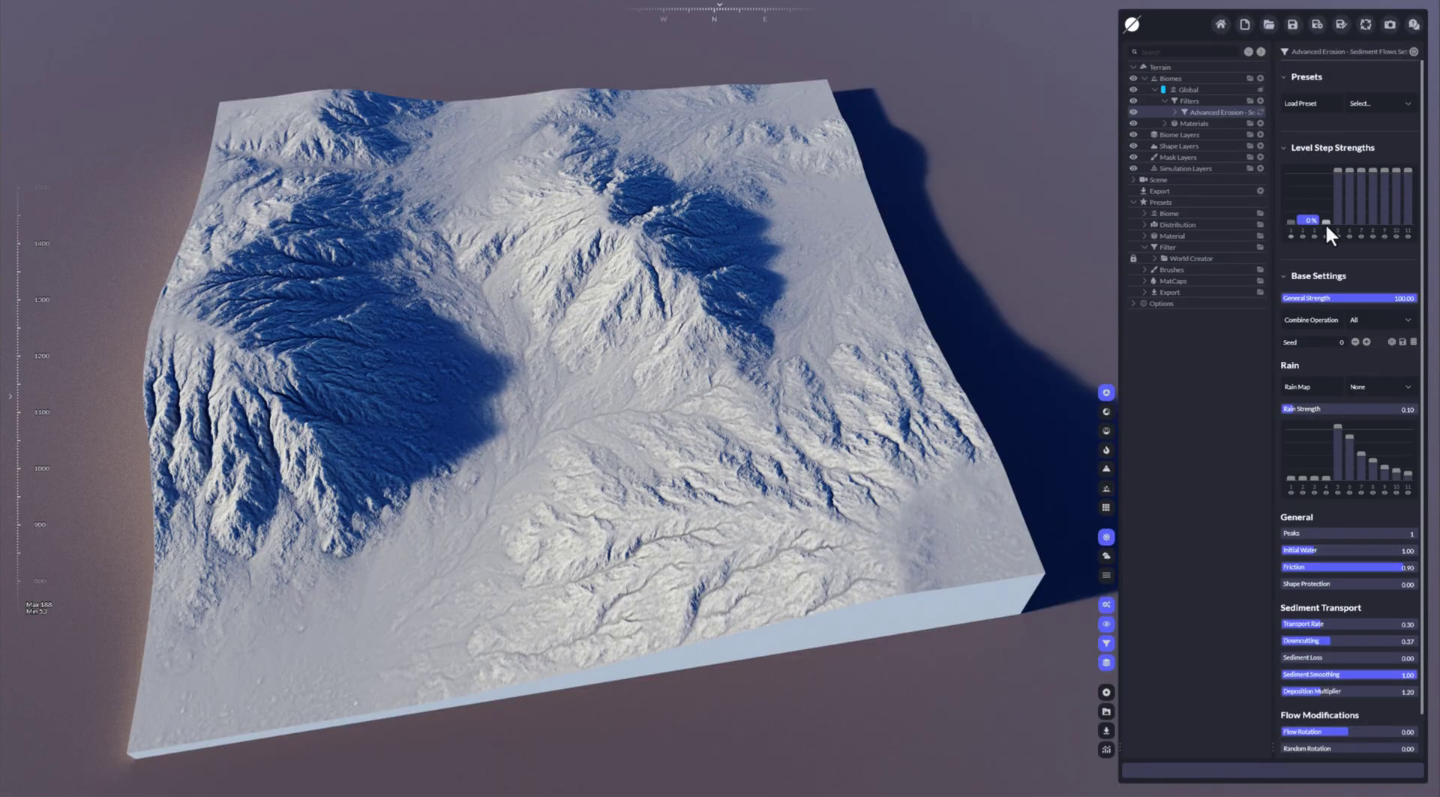
pyautogui.moveTo(1338, 178); pyautogui.dragTo(1337, 169)
pyautogui.moveTo(1405, 168); pyautogui.dragTo(1405, 236)
pyautogui.click(1408, 171)
pyautogui.moveTo(1411, 168); pyautogui.dragTo(1408, 218)
pyautogui.click(1394, 176)
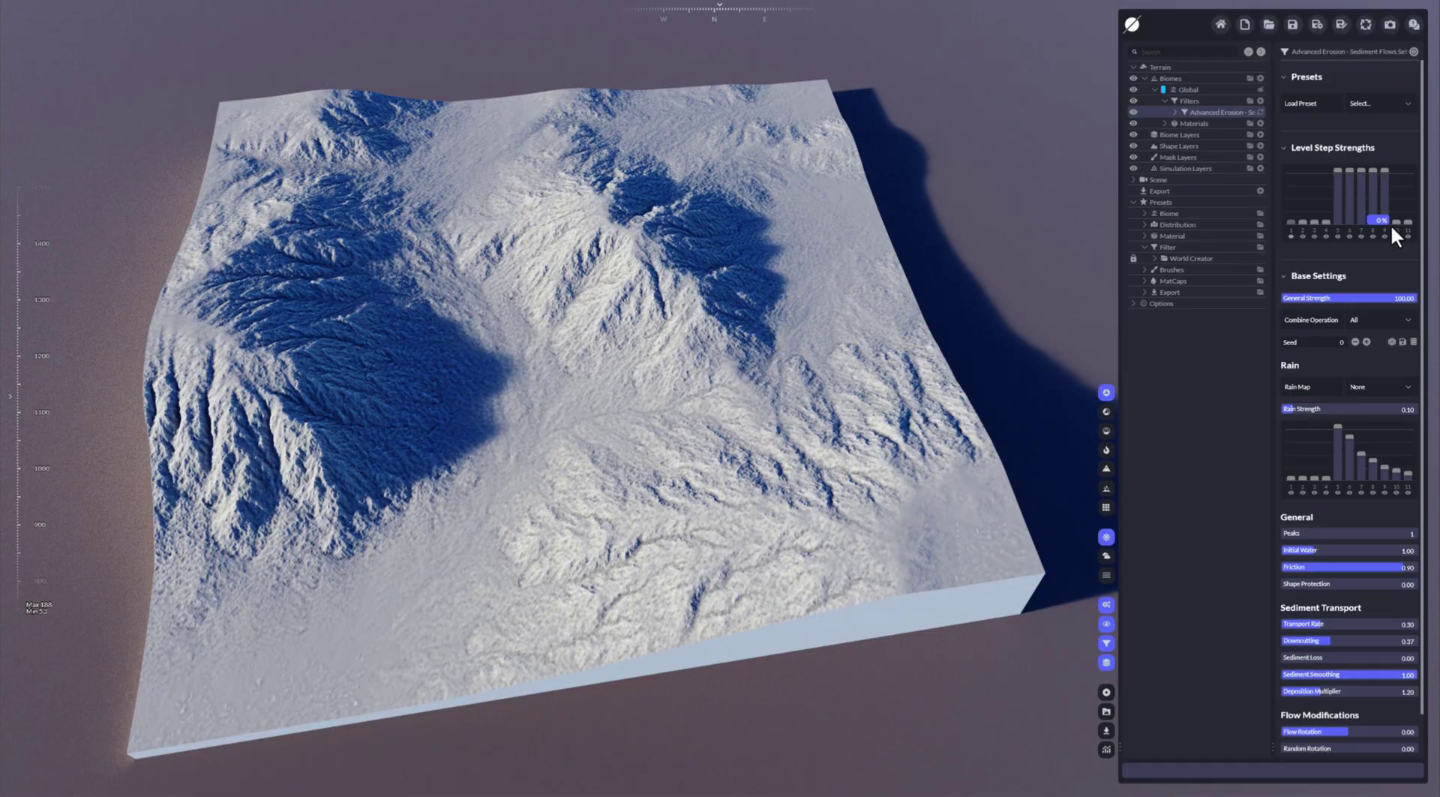
pyautogui.click(1394, 182)
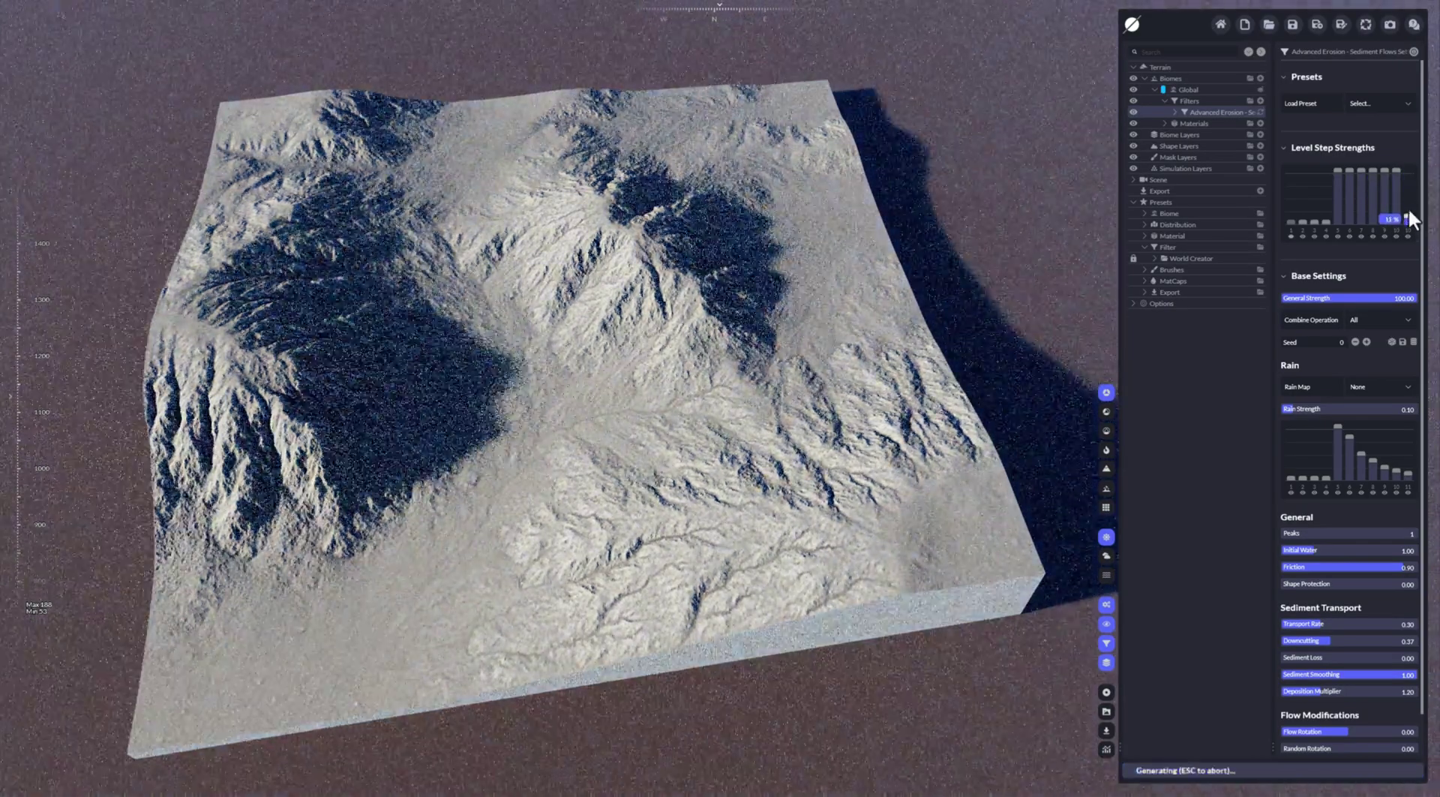
pyautogui.click(1407, 167)
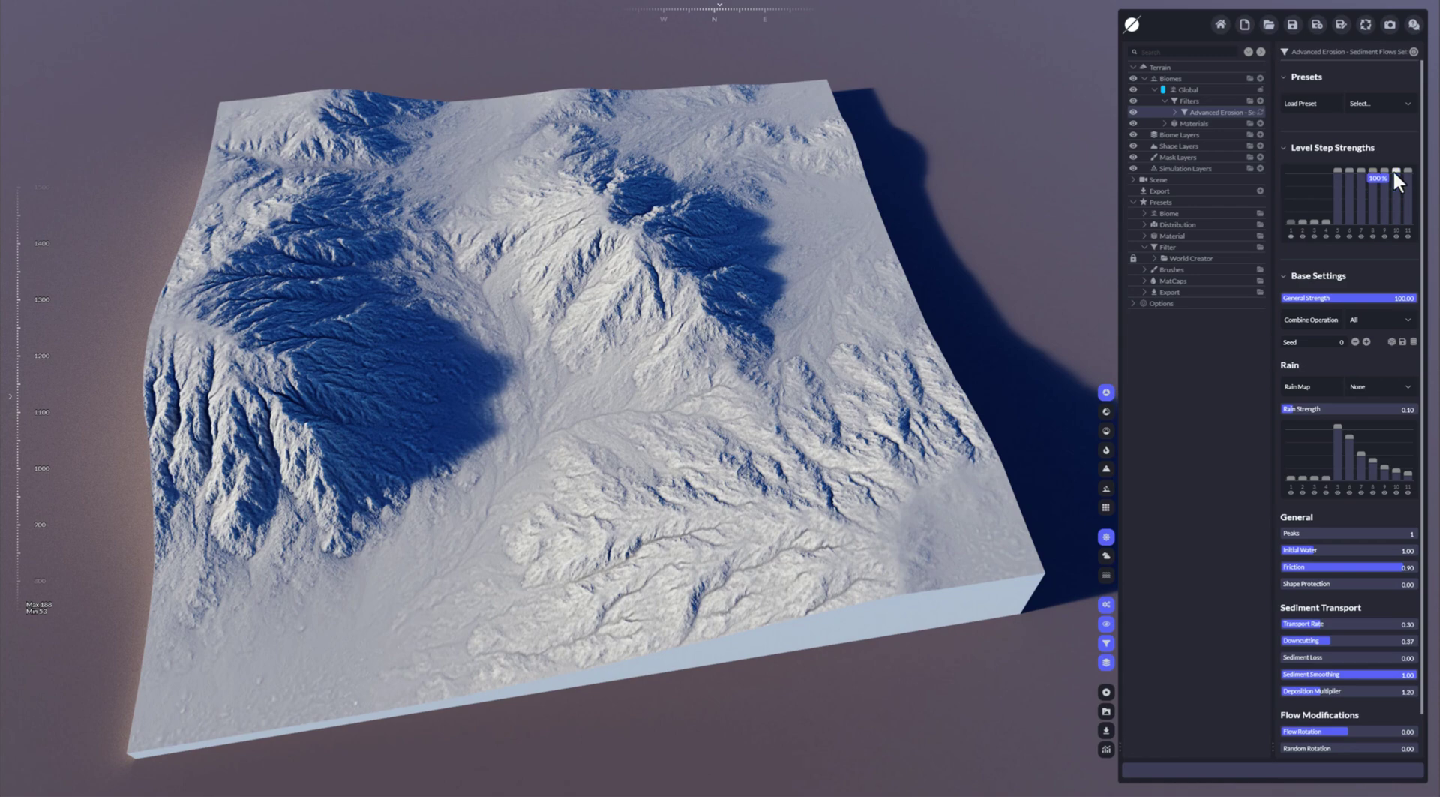
# Try a strength of 0% on level 5 of the Sediment Flows filter, and restore it to 100%
pyautogui.moveTo(1393, 170)
pyautogui.mouseDown()
pyautogui.moveTo(1395, 201)
pyautogui.moveTo(1389, 160)
pyautogui.moveTo(1334, 249)
pyautogui.moveTo(1338, 161)
pyautogui.mouseUp()
pyautogui.moveTo(1335, 168); pyautogui.dragTo(1333, 236)
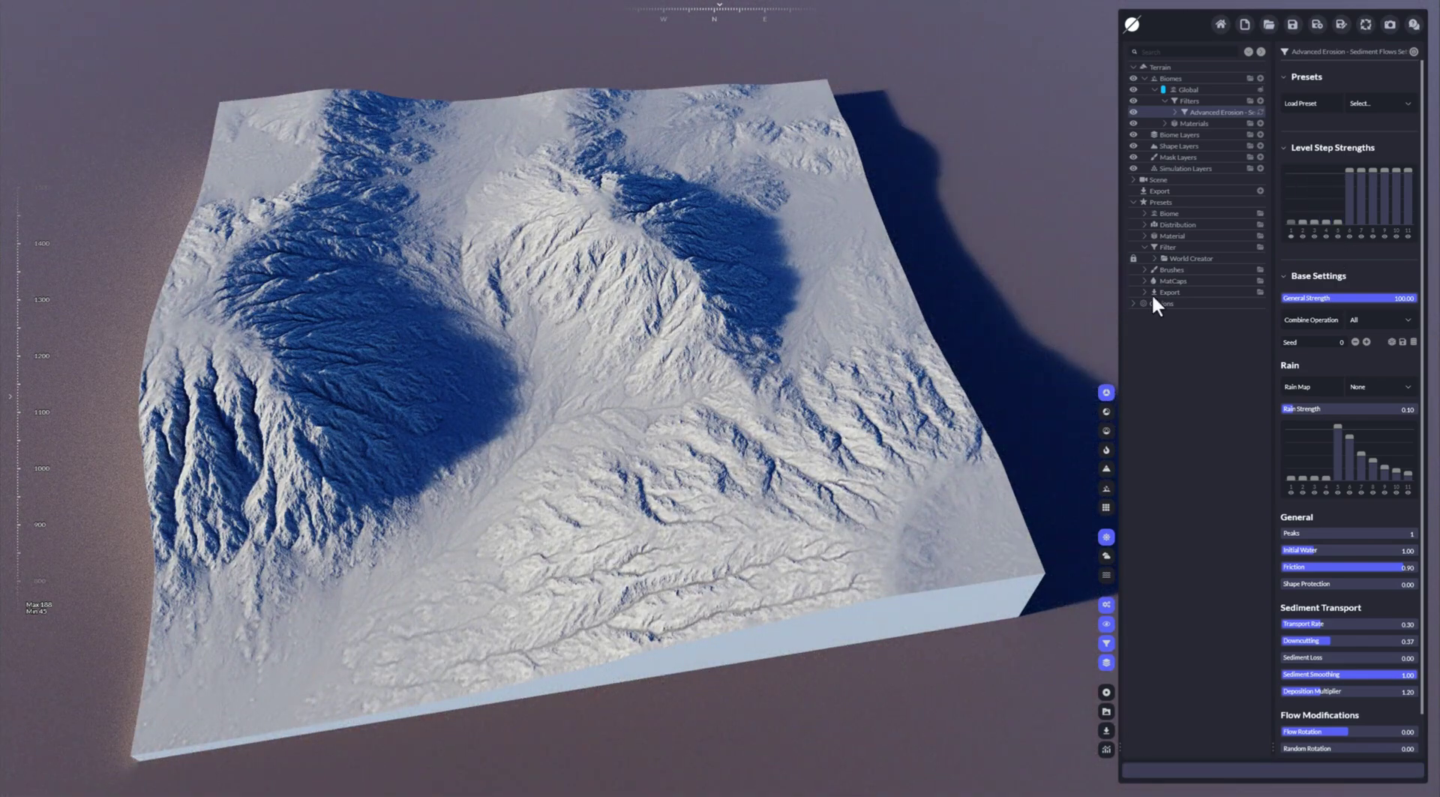
pyautogui.moveTo(1340, 222); pyautogui.dragTo(1337, 160)
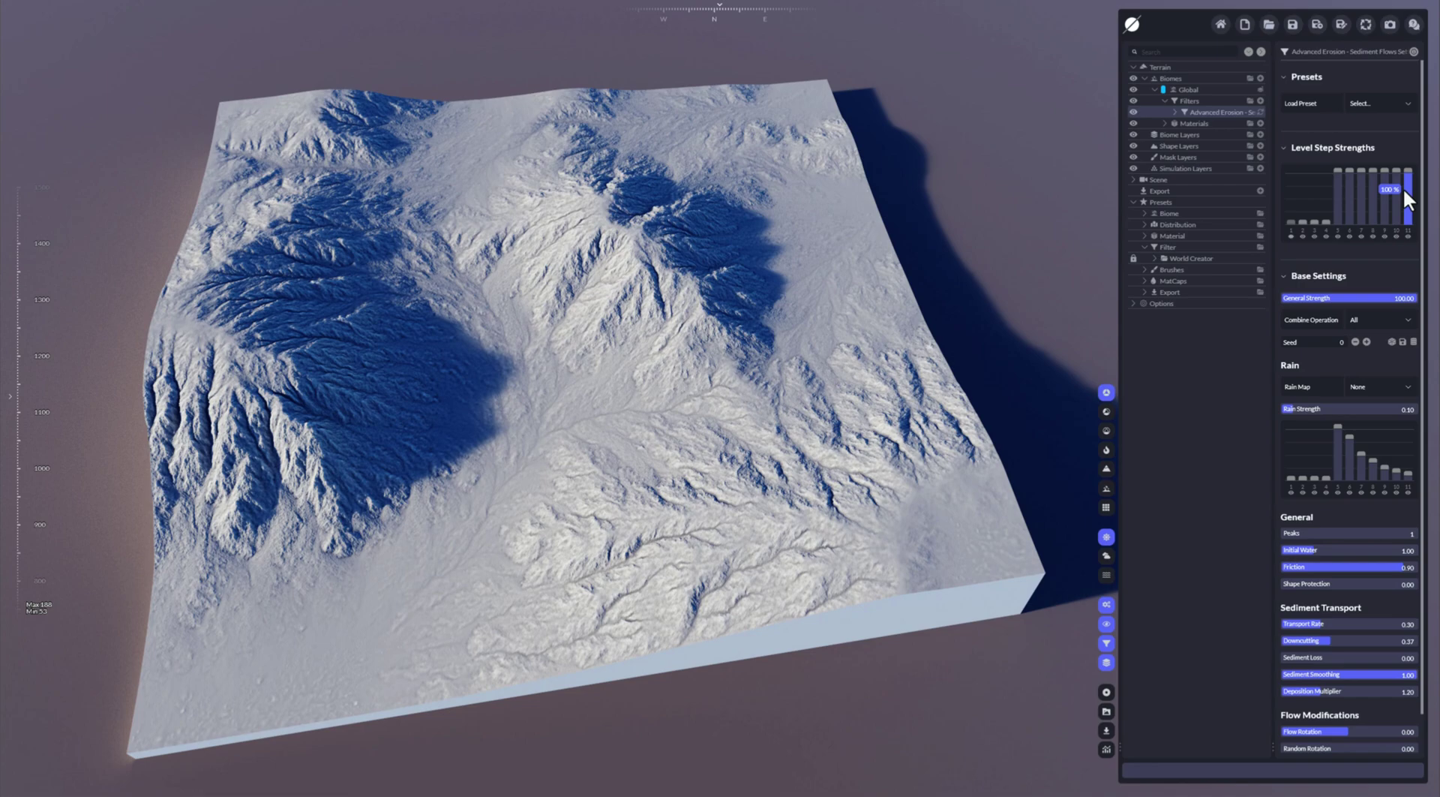
# Disable the Sediment Flows filter and add a Terrace Simple filter to the Global biome
pyautogui.click(1133, 112)
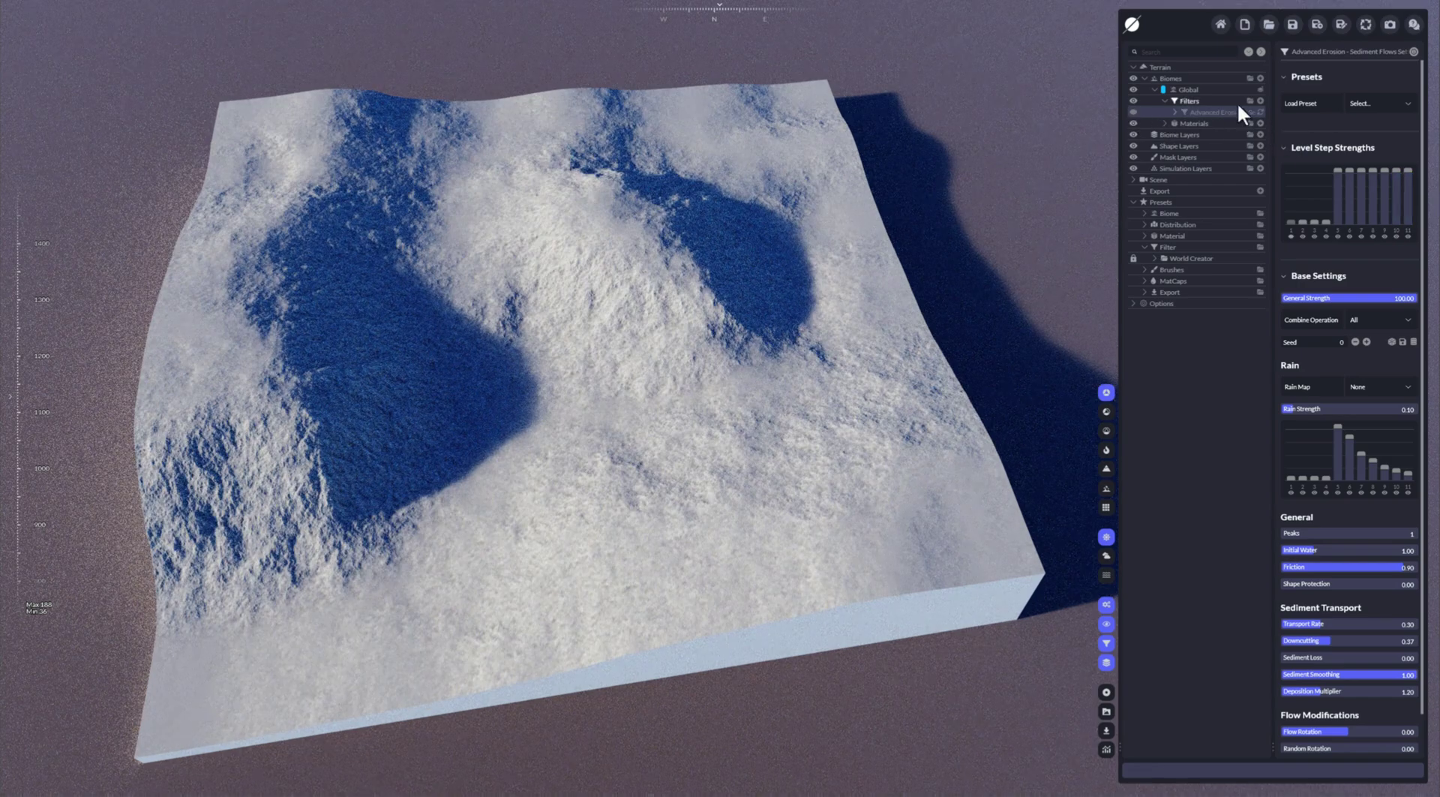
pyautogui.click(1261, 100)
pyautogui.moveTo(1155, 182)
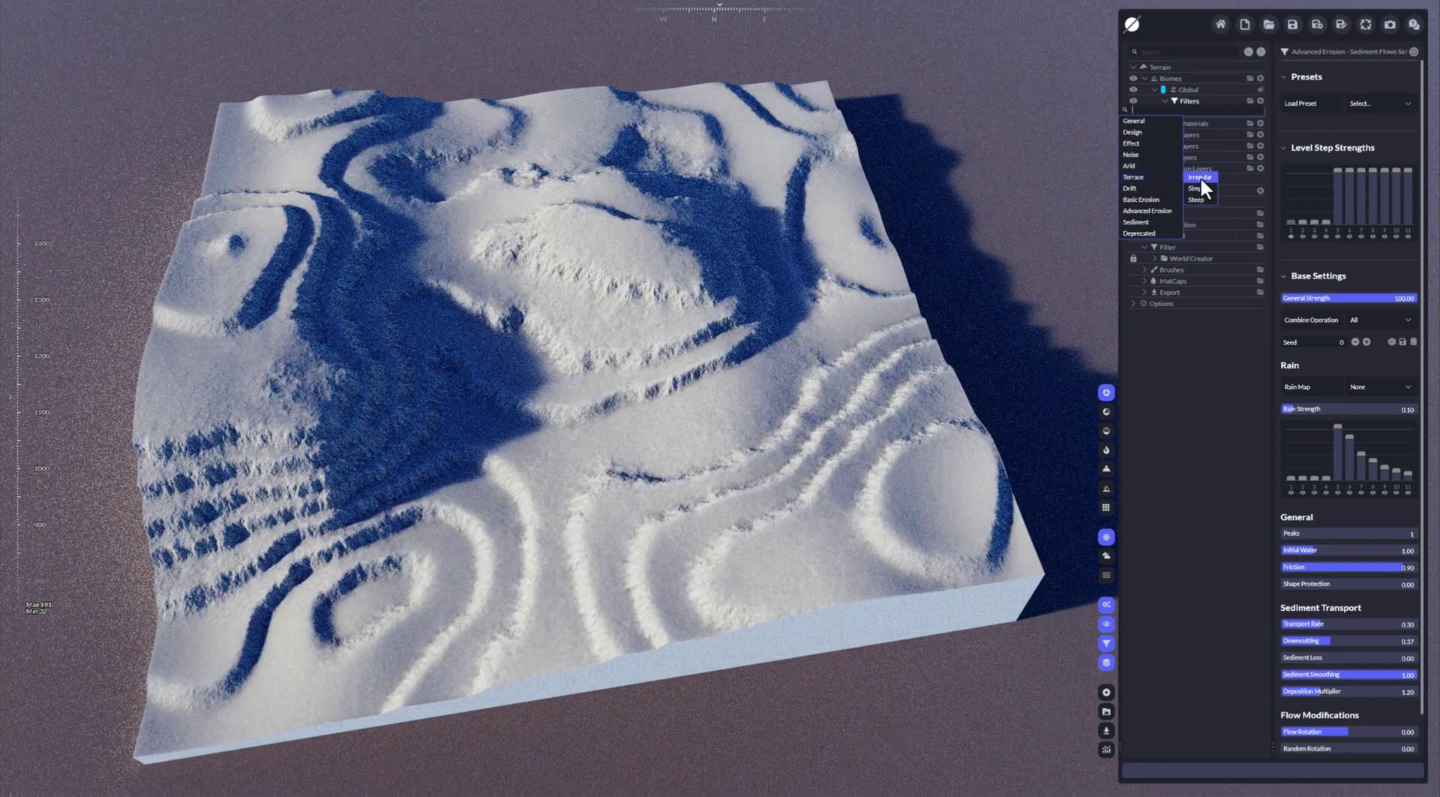
pyautogui.click(1201, 189)
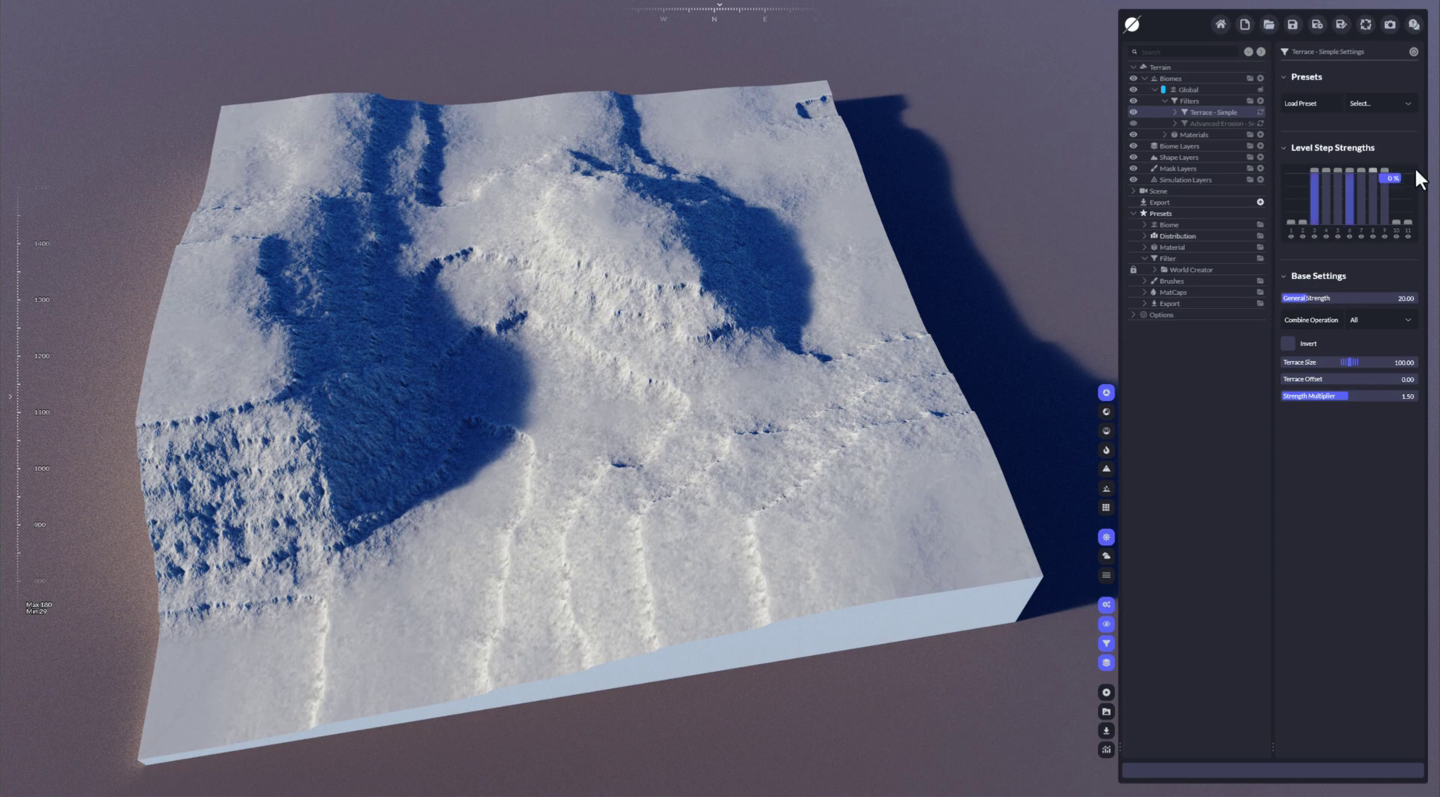
# Try strengths of 100% on levels 10 and 11 of the Terrace Simple filter, and reduce levels 9 to 11 to 0%
pyautogui.moveTo(1402, 222)
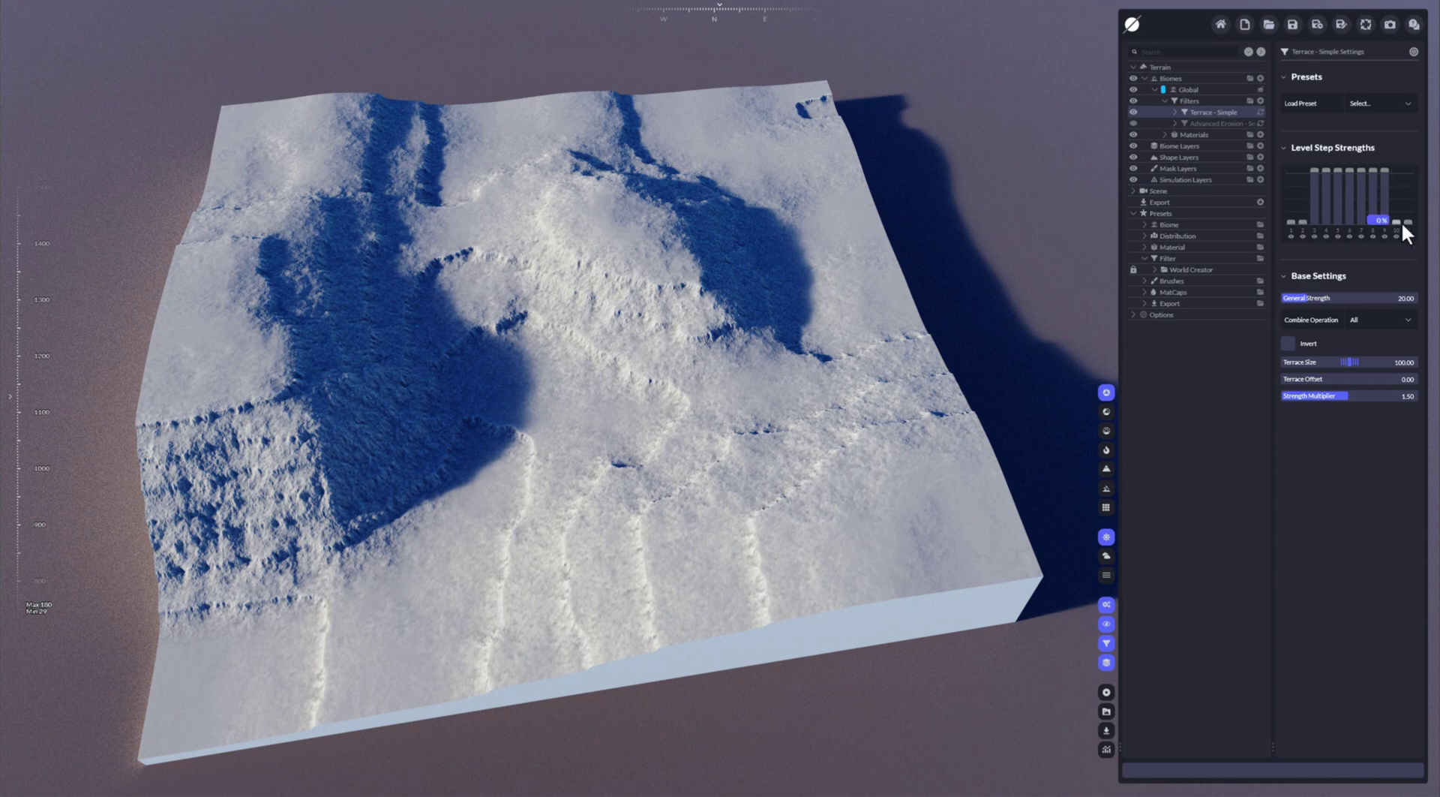
pyautogui.click(1410, 171)
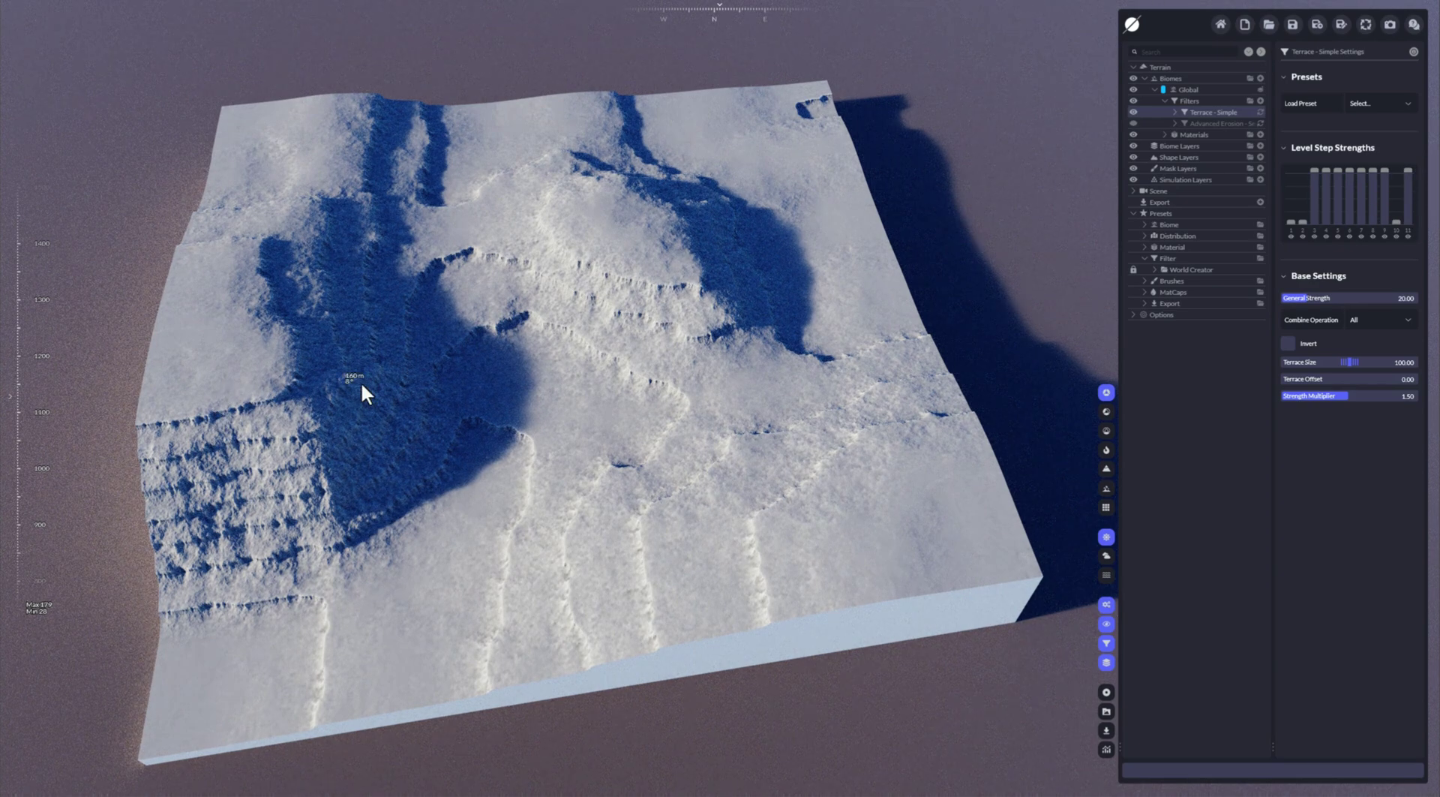
pyautogui.click(1394, 170)
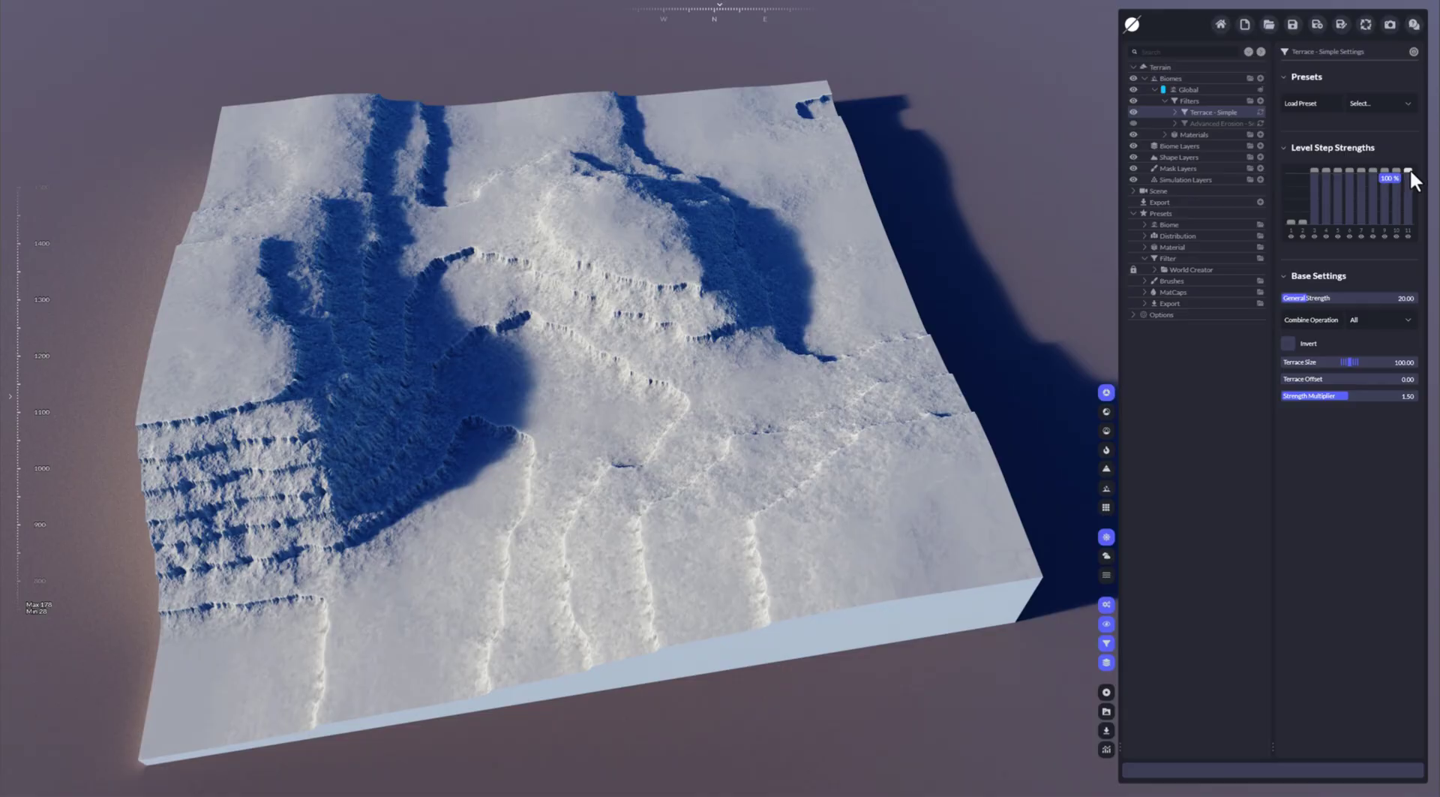
pyautogui.moveTo(1411, 169)
pyautogui.mouseDown()
pyautogui.moveTo(1407, 212)
pyautogui.moveTo(1389, 222)
pyautogui.mouseUp()
pyautogui.moveTo(1380, 167); pyautogui.dragTo(1385, 222)
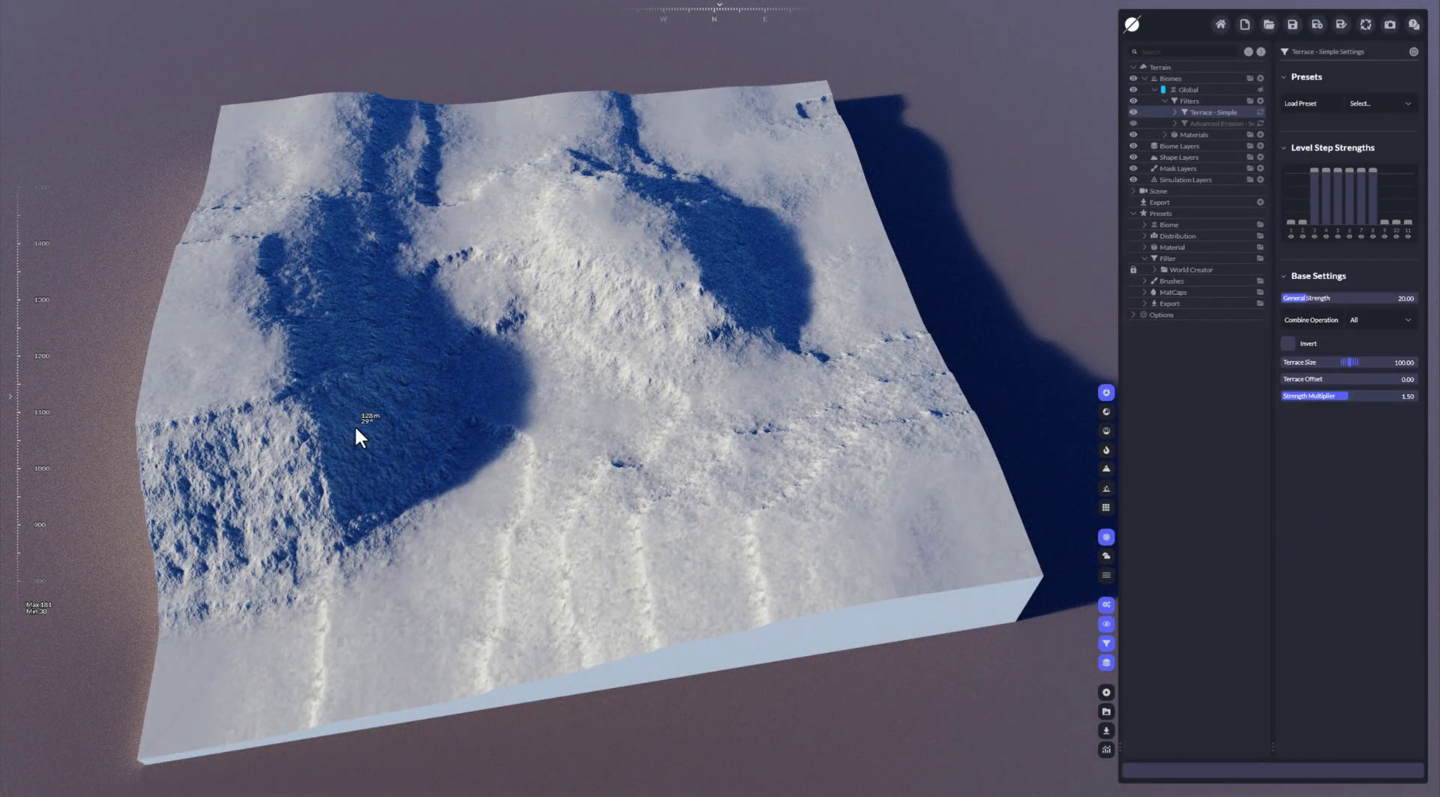
# Enable the Sediment Flows filter and set levels 9 to 11 of the Terrace Simple filter to 100%
pyautogui.click(1134, 123)
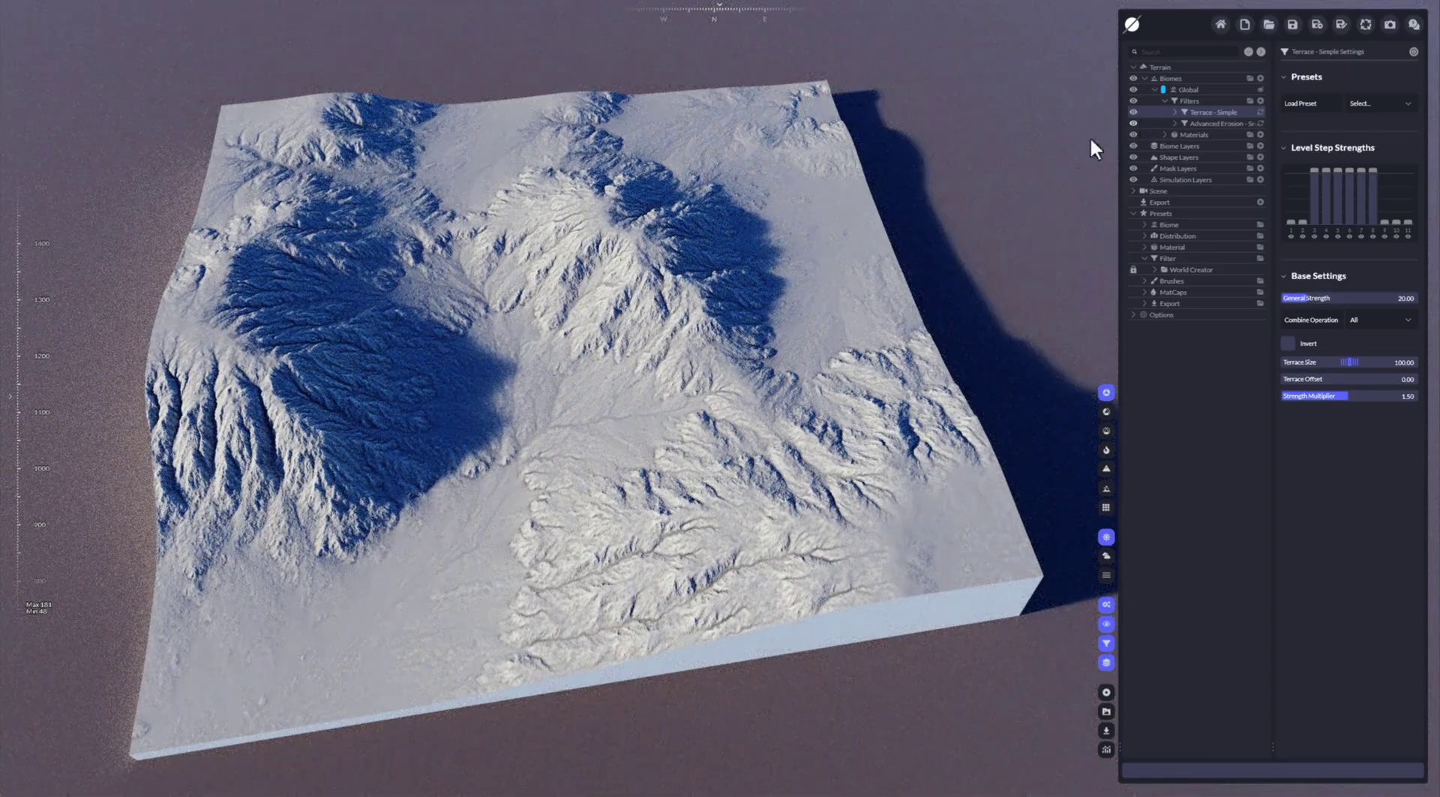
pyautogui.moveTo(1385, 219); pyautogui.dragTo(1388, 169)
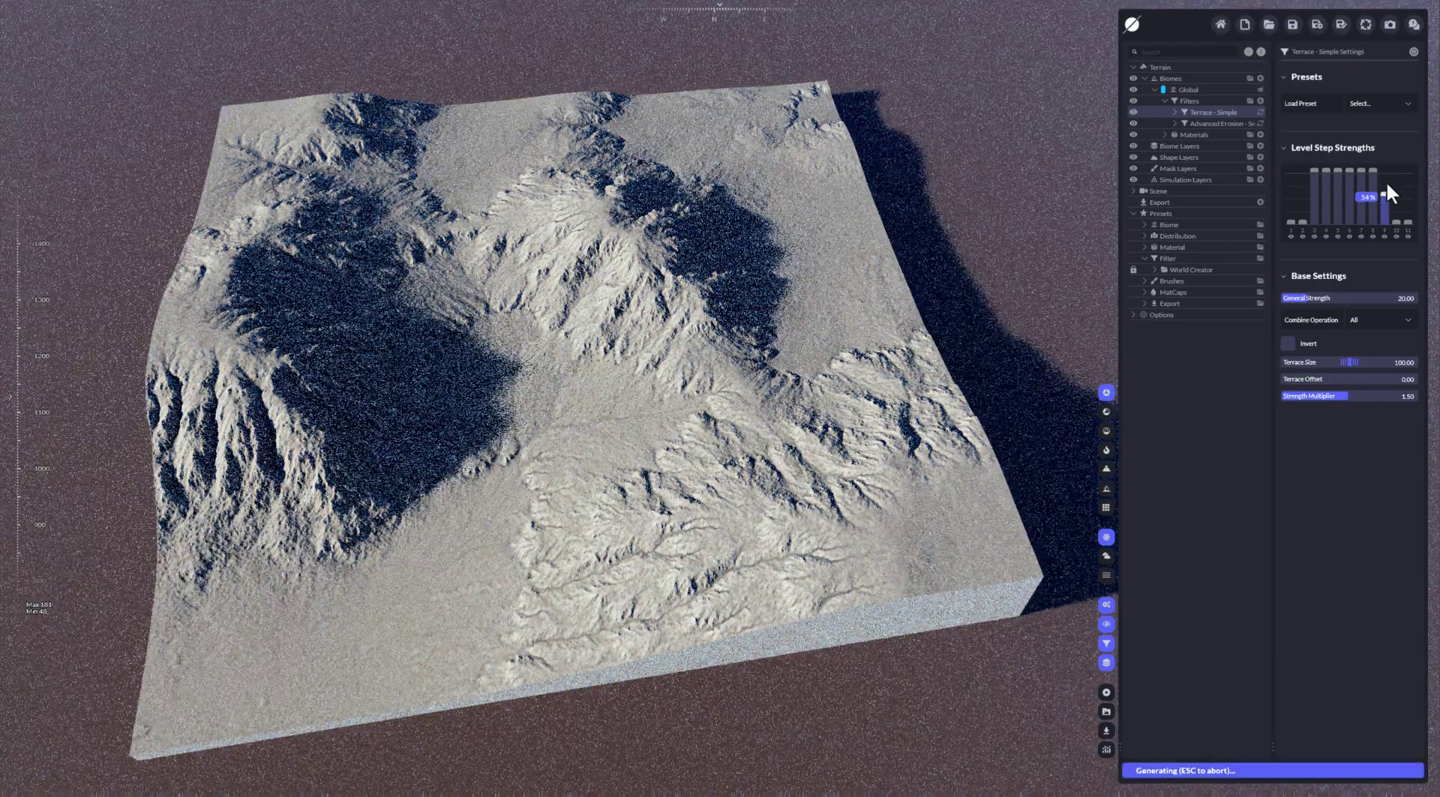
pyautogui.click(1397, 221)
pyautogui.click(1409, 220)
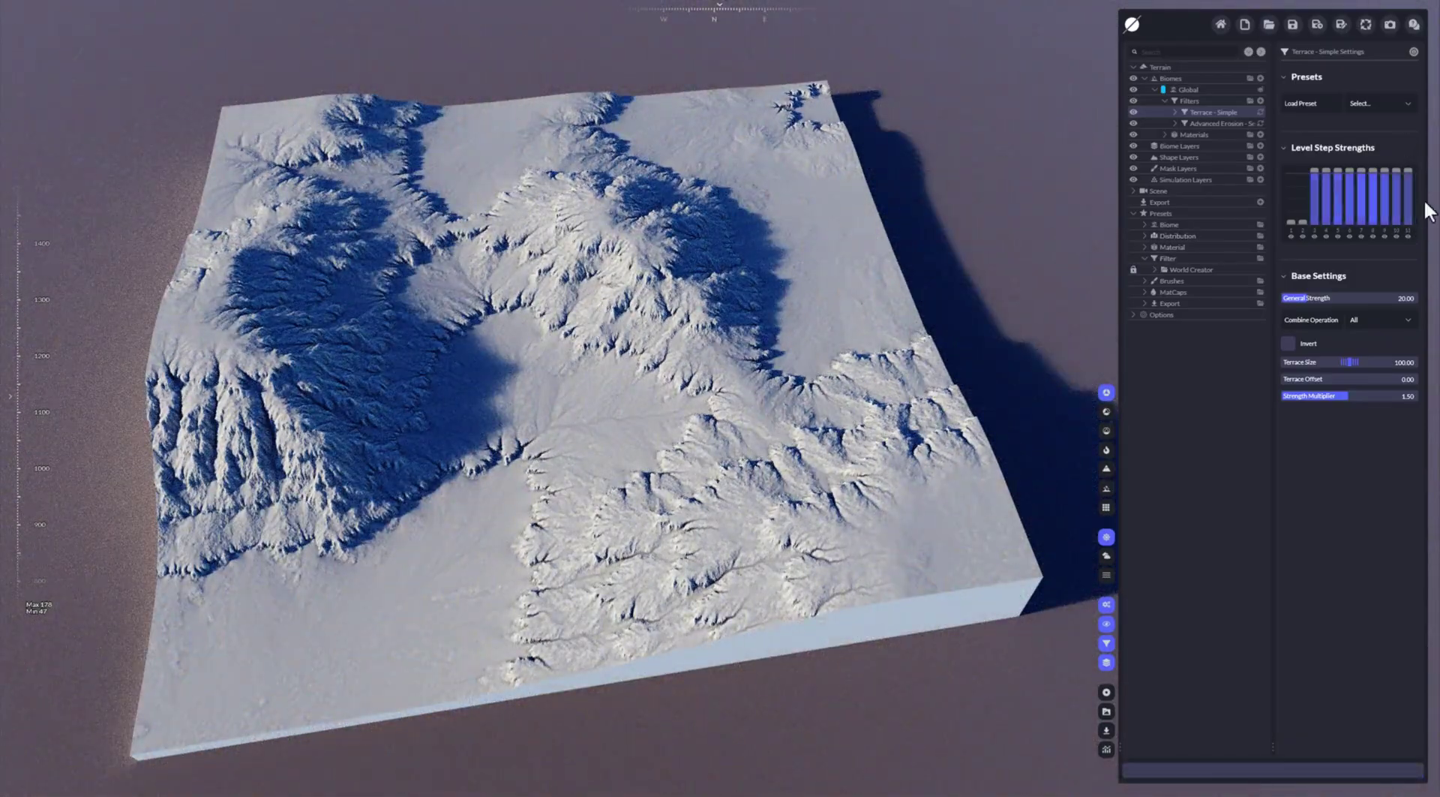
# Try a strength of 0% on levels 10 and 11 of the Terrace Simple filter, and restore both to 100%
pyautogui.click(1406, 222)
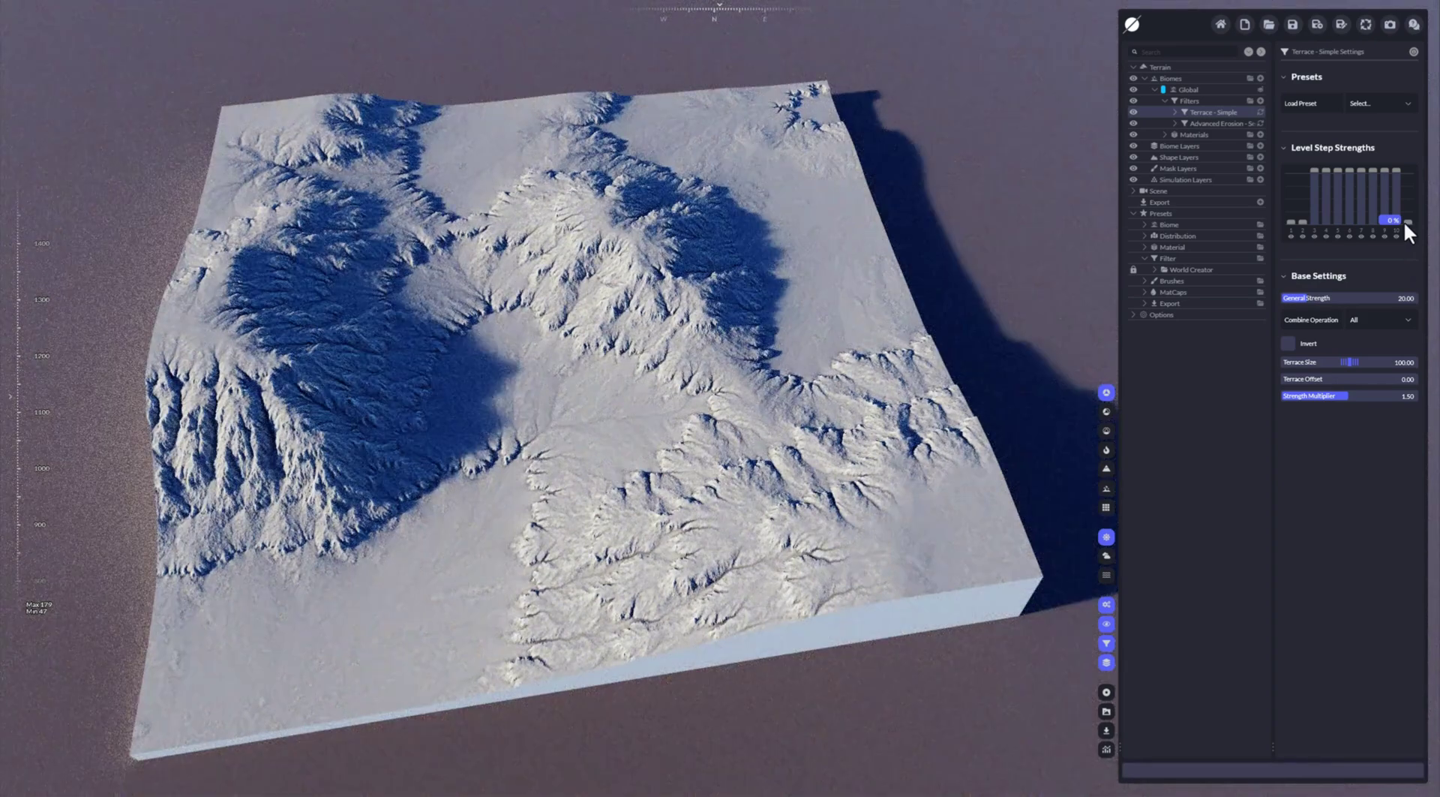
pyautogui.click(1394, 222)
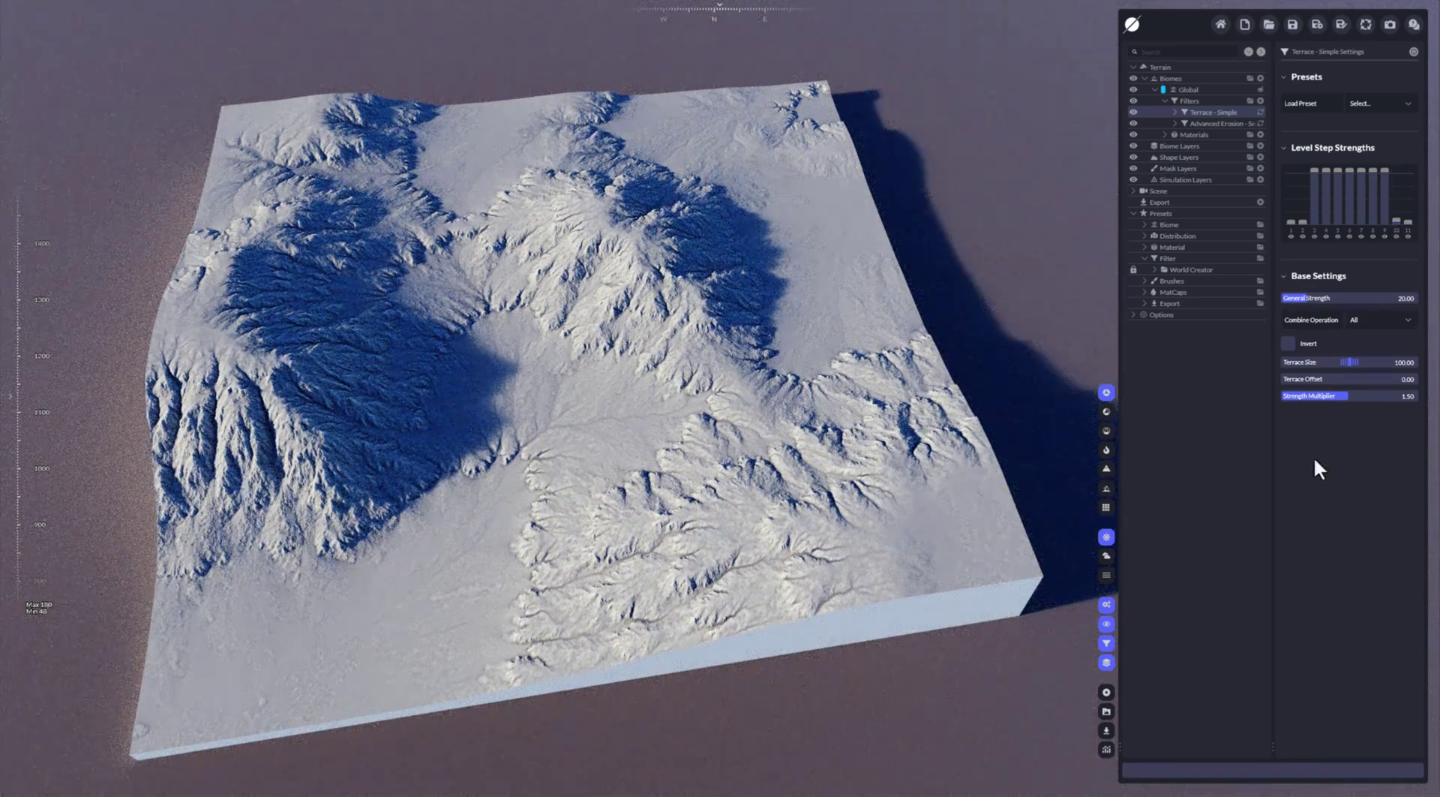
pyautogui.click(1396, 227)
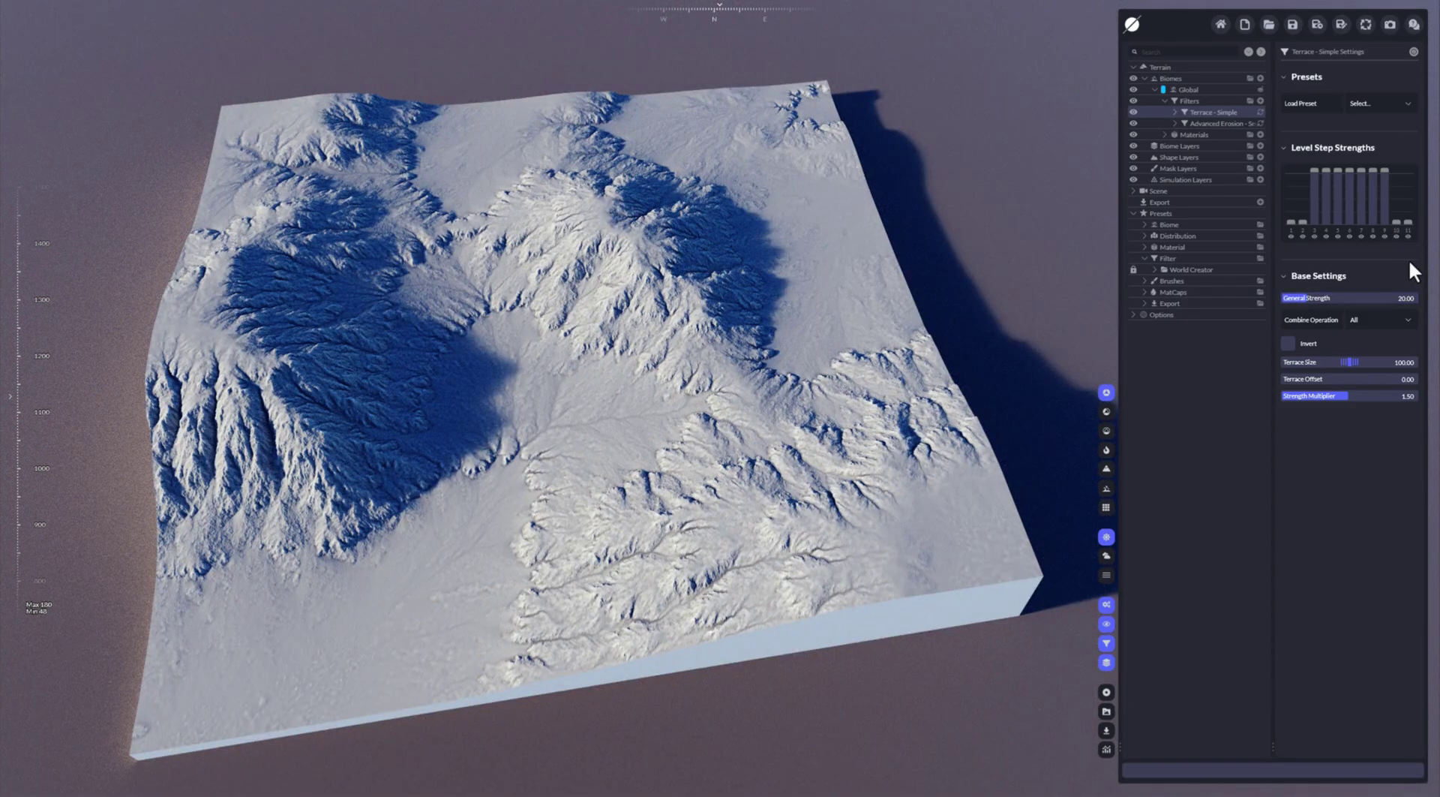
pyautogui.moveTo(1398, 219)
pyautogui.mouseDown()
pyautogui.moveTo(1394, 176)
pyautogui.moveTo(1411, 168)
pyautogui.mouseUp()
pyautogui.moveTo(1404, 180)
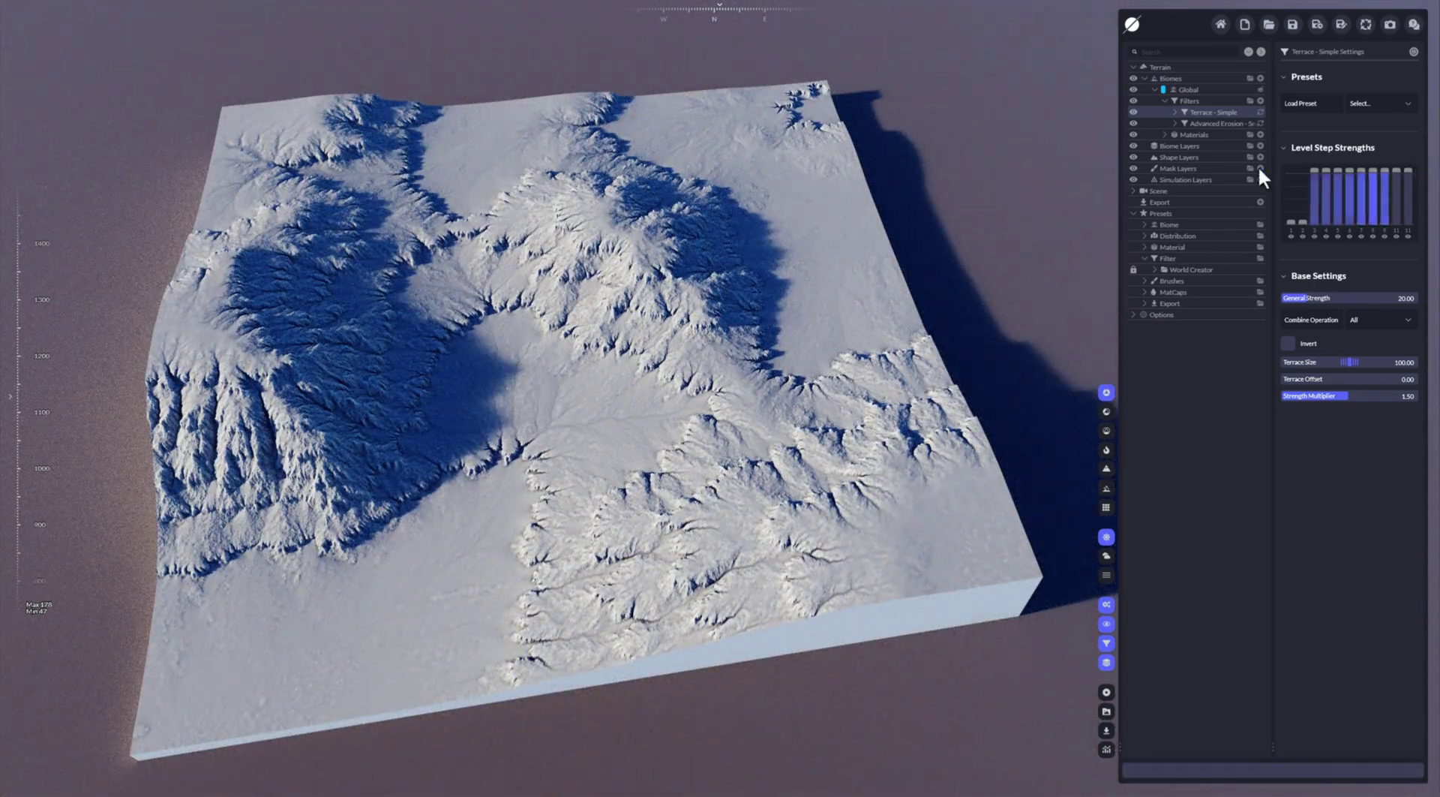
# Remove the Terrace Simple filter, and compare the terrain resolution with the Sediment Flows filter's level steps
pyautogui.moveTo(1241, 110); pyautogui.dragTo(1084, 127)
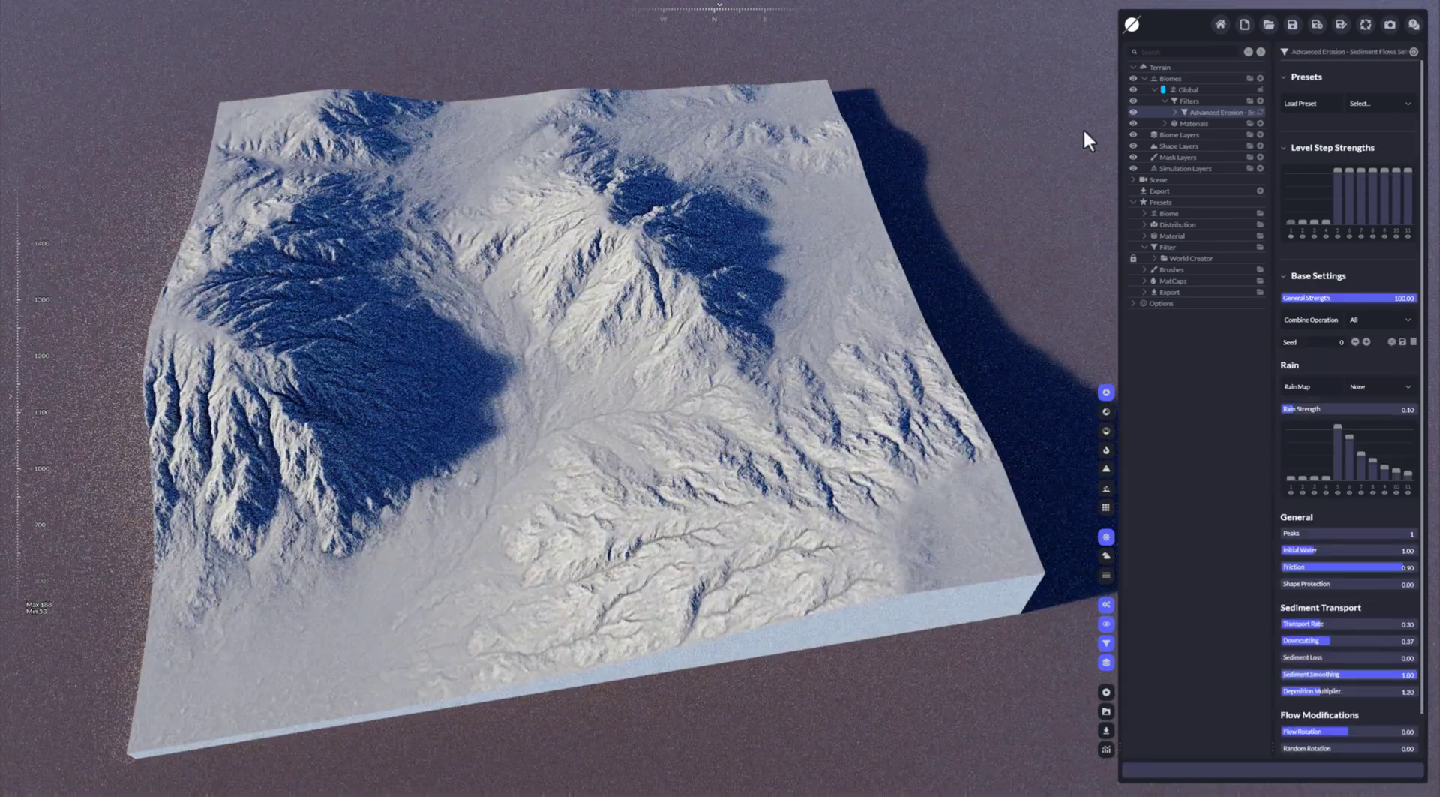
pyautogui.click(1187, 66)
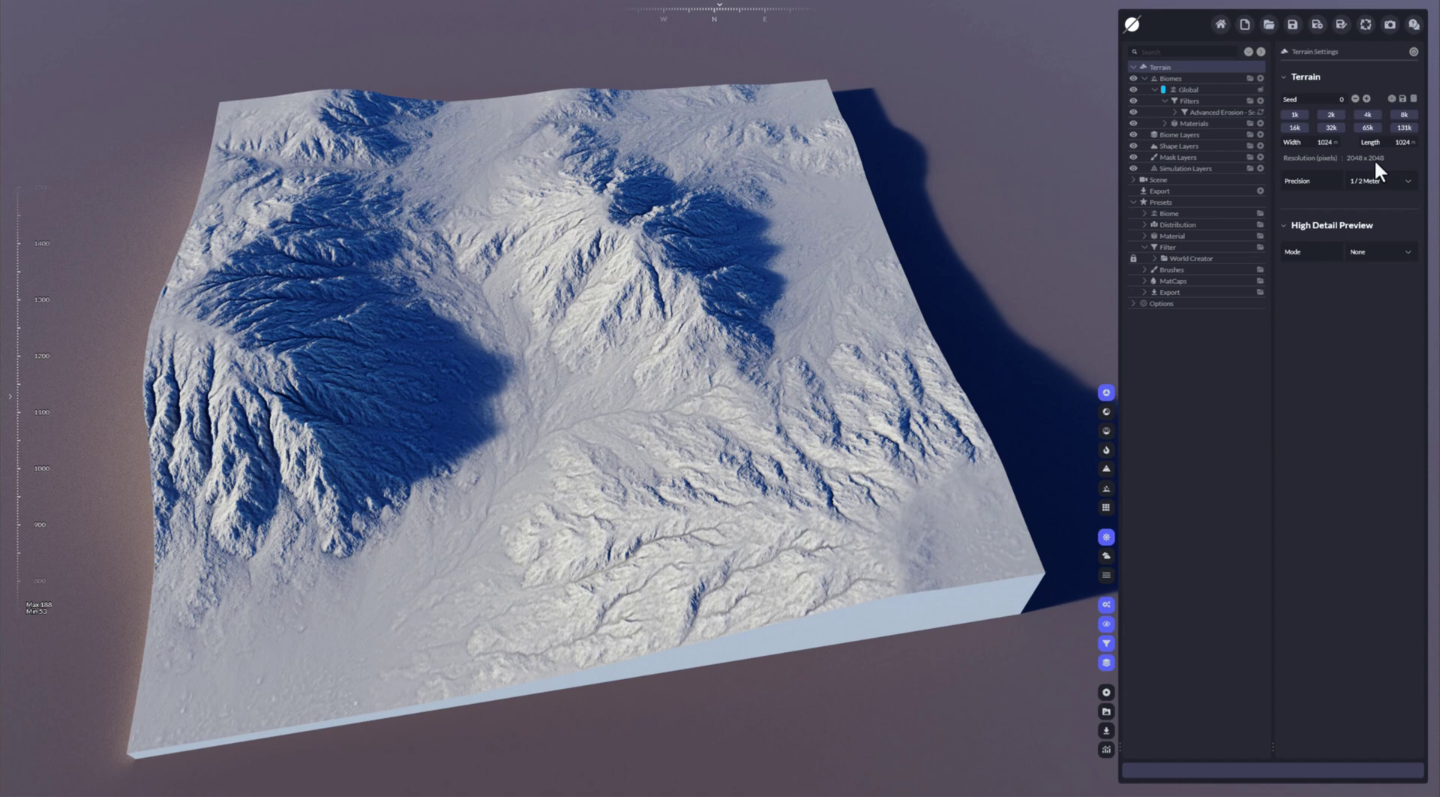
pyautogui.click(1223, 113)
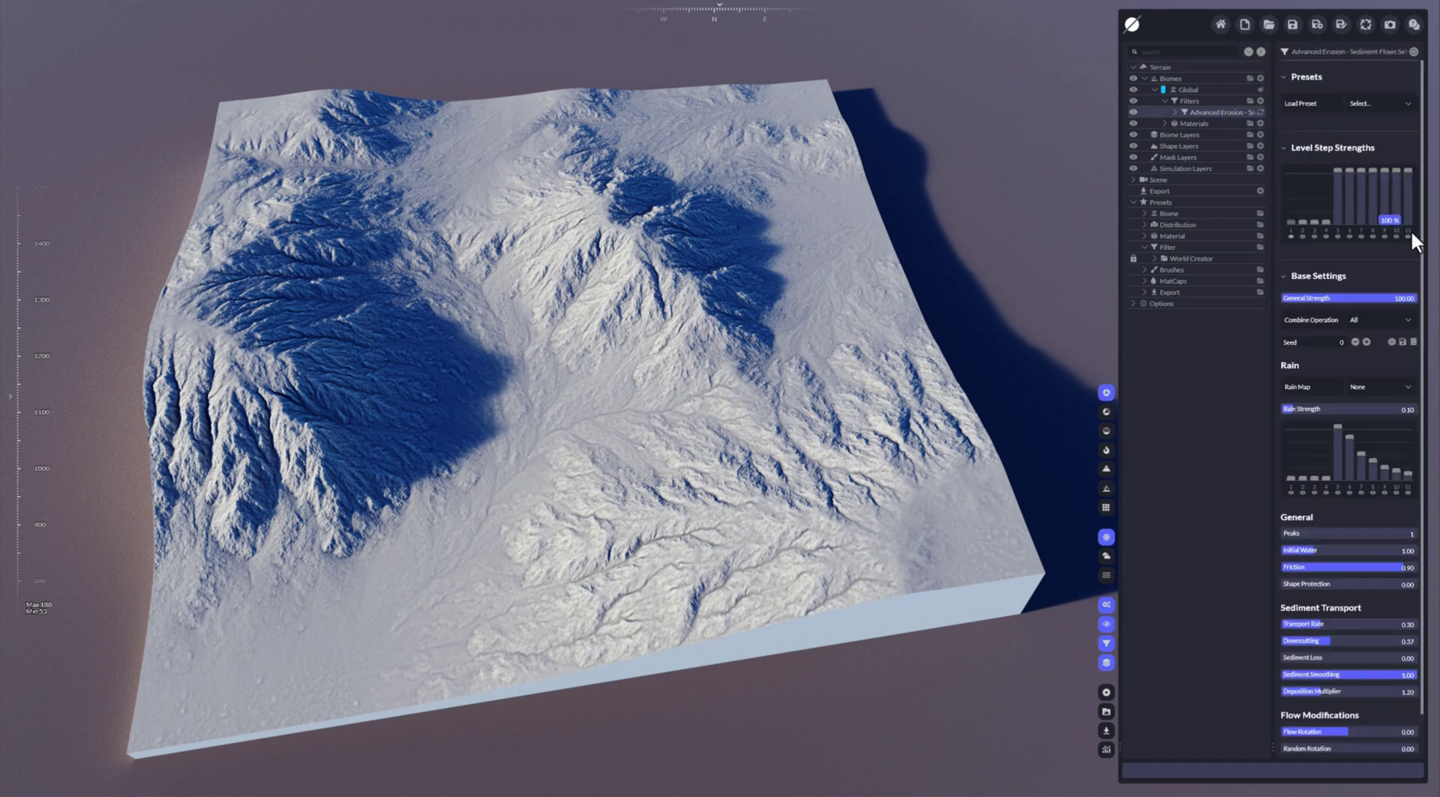
# Try a terrain precision of 1 Meter, check the Sediment Flows level steps, and restore the precision to 1/2 Meter
pyautogui.click(1196, 67)
pyautogui.click(1401, 182)
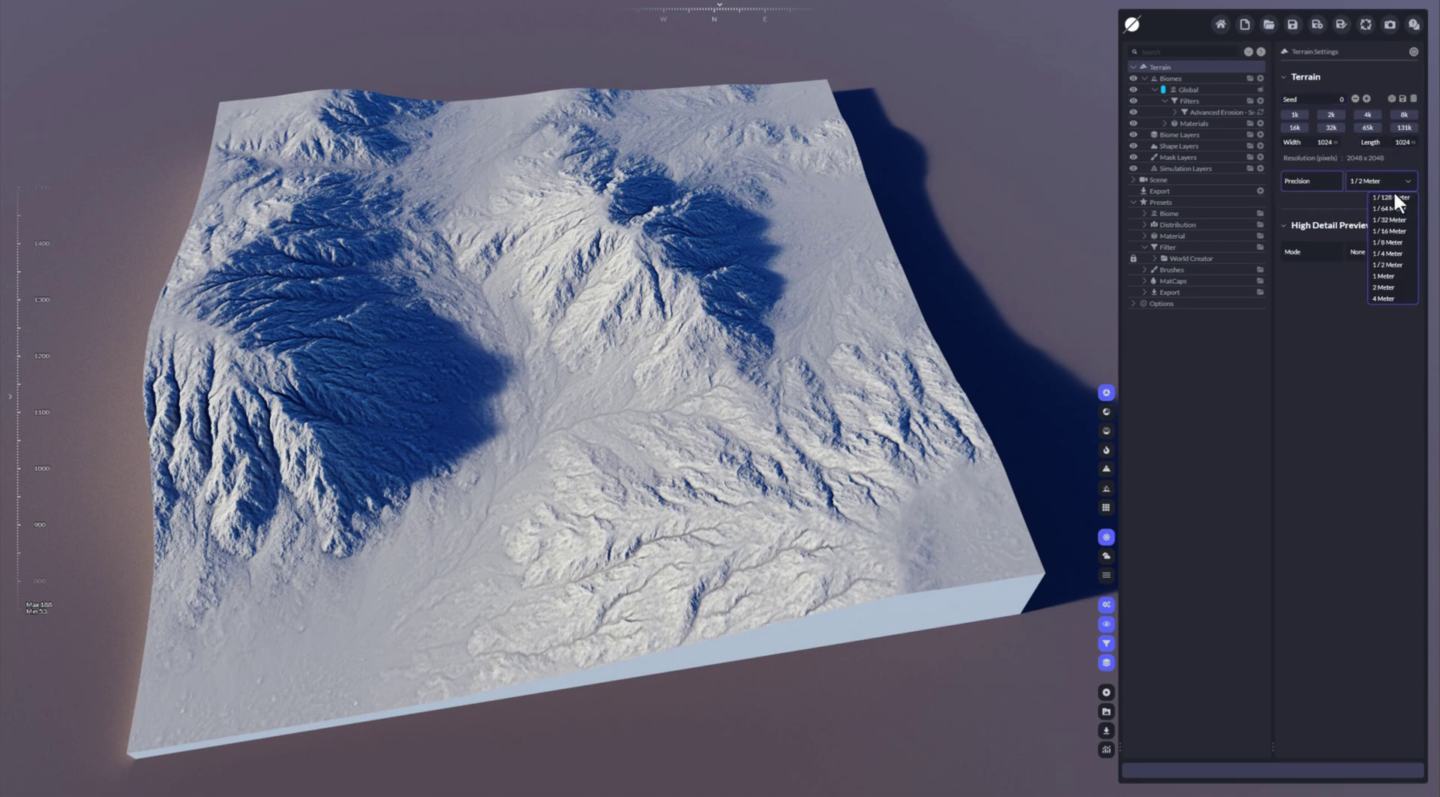
pyautogui.click(1389, 276)
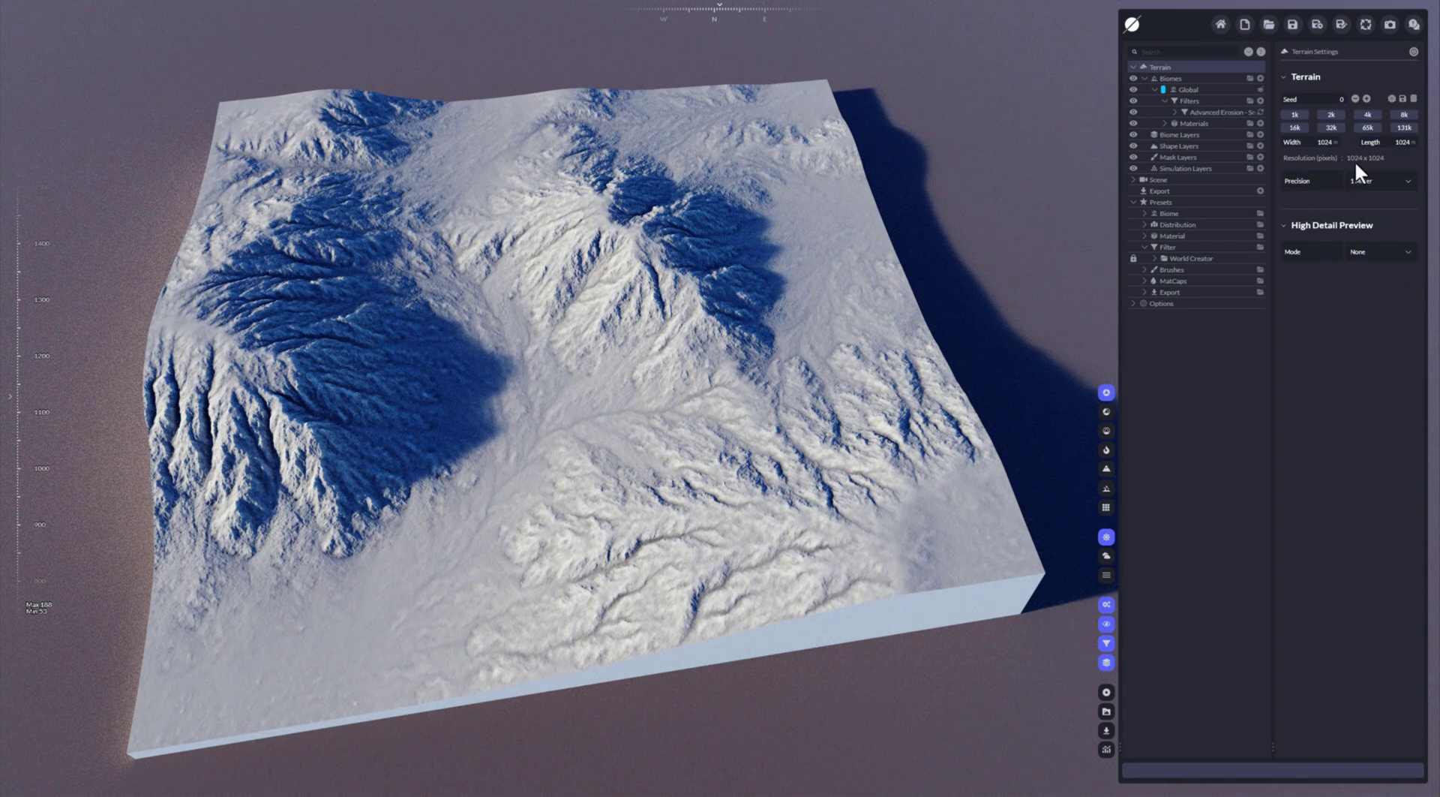
pyautogui.click(1220, 112)
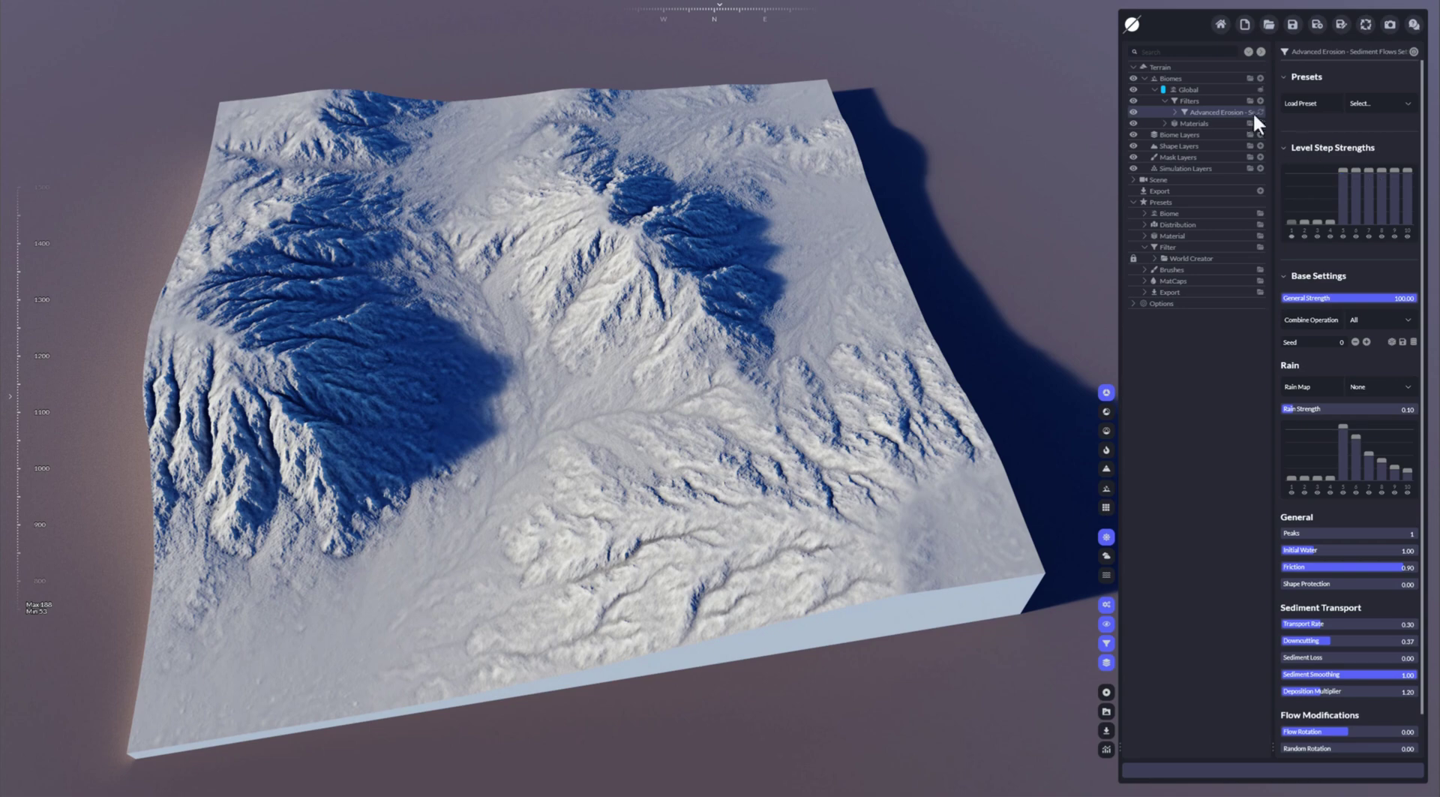
pyautogui.click(1200, 66)
pyautogui.click(1399, 182)
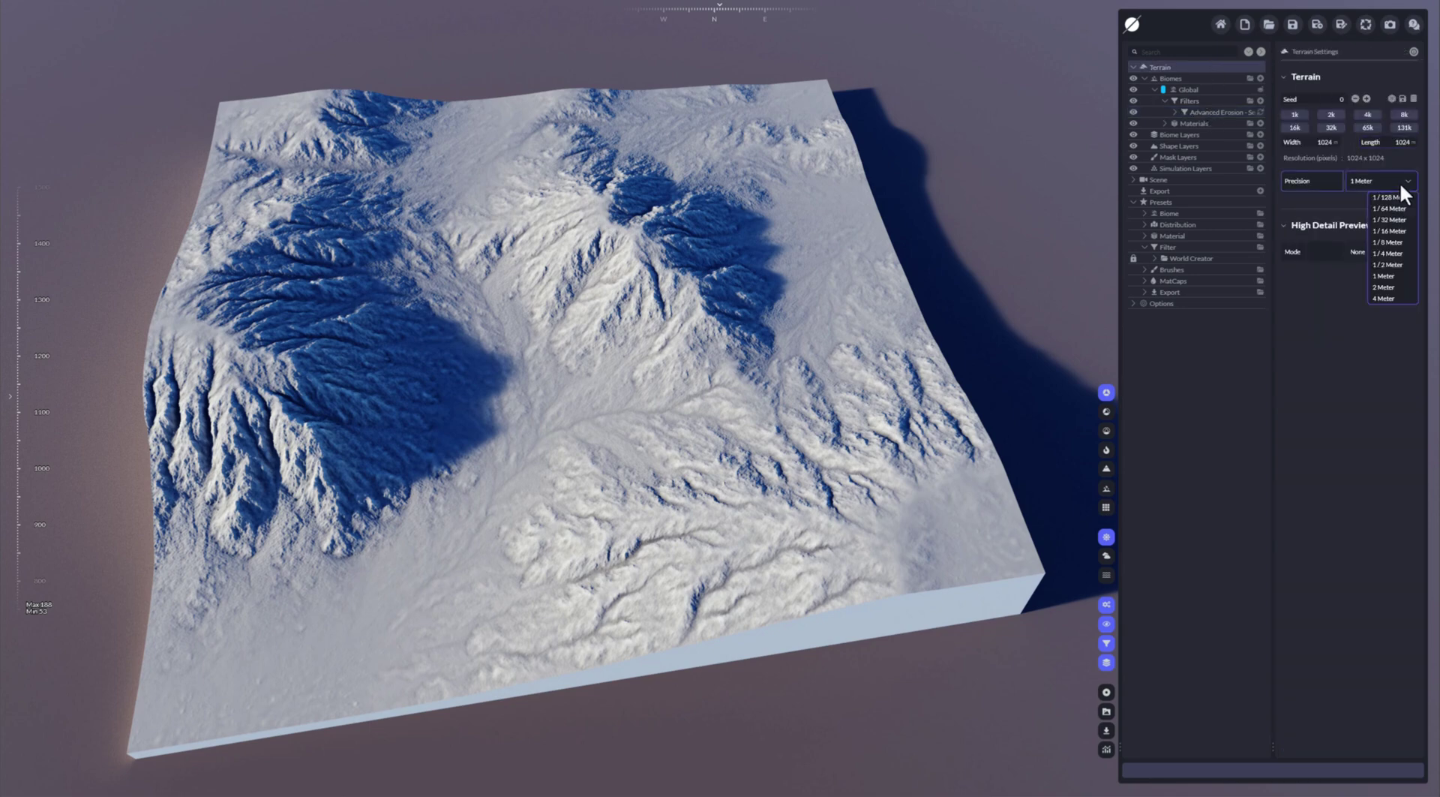
pyautogui.click(1386, 264)
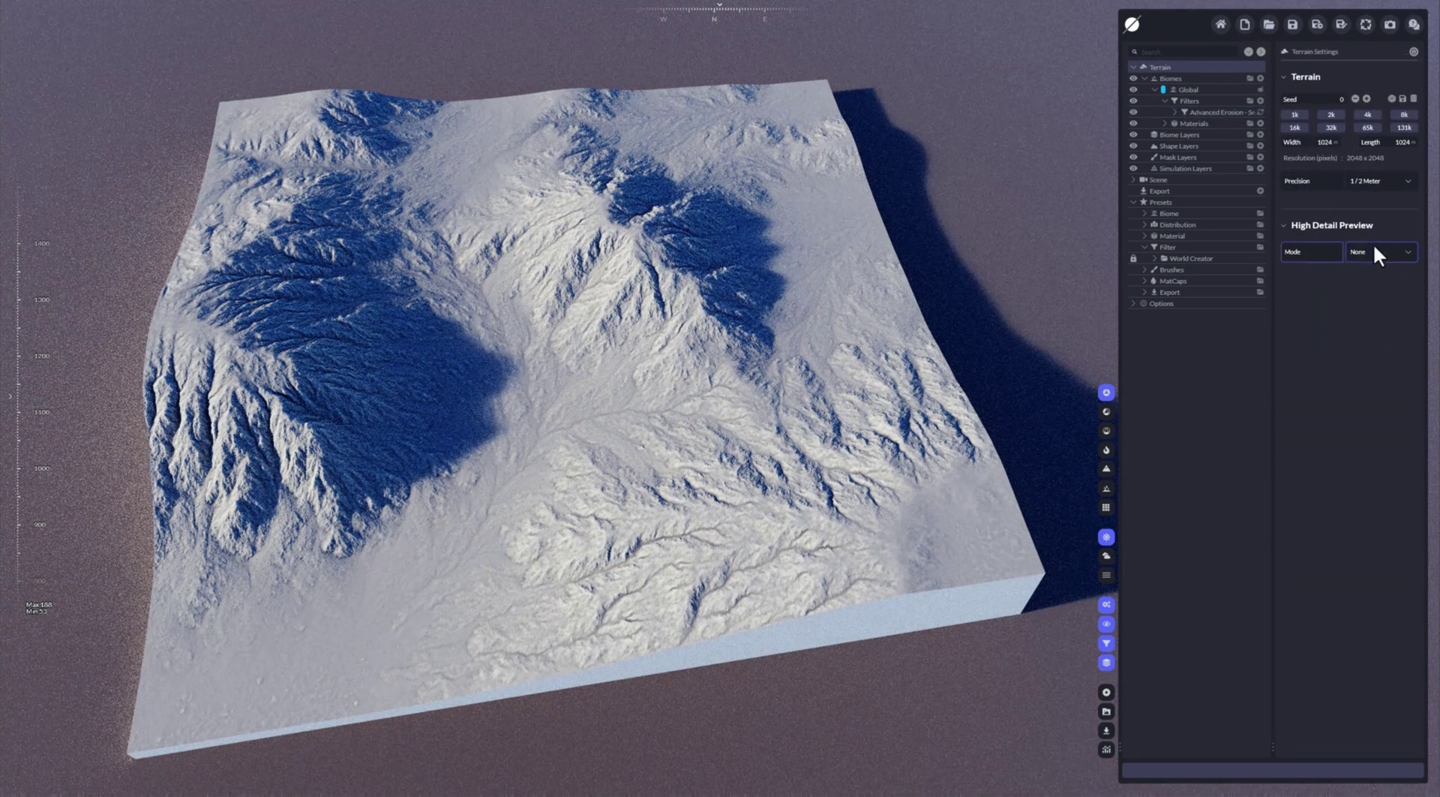
# Examine the Sediment Flows filter's level steps and its base, rain, sediment transport and flow modification settings
pyautogui.click(1204, 113)
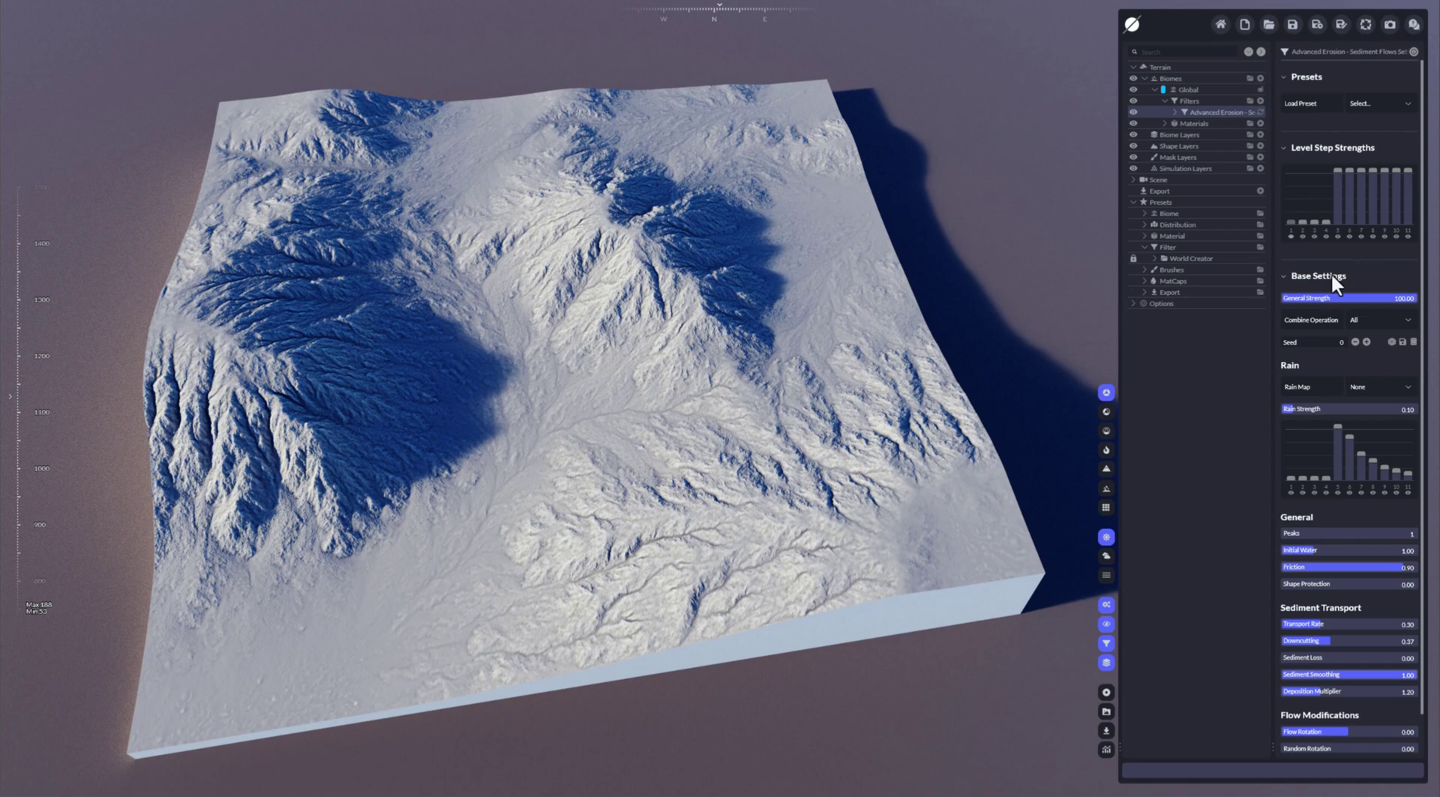
pyautogui.scroll(-2, 1375, 337)
pyautogui.scroll(2, 1375, 340)
pyautogui.scroll(-1, 1350, 571)
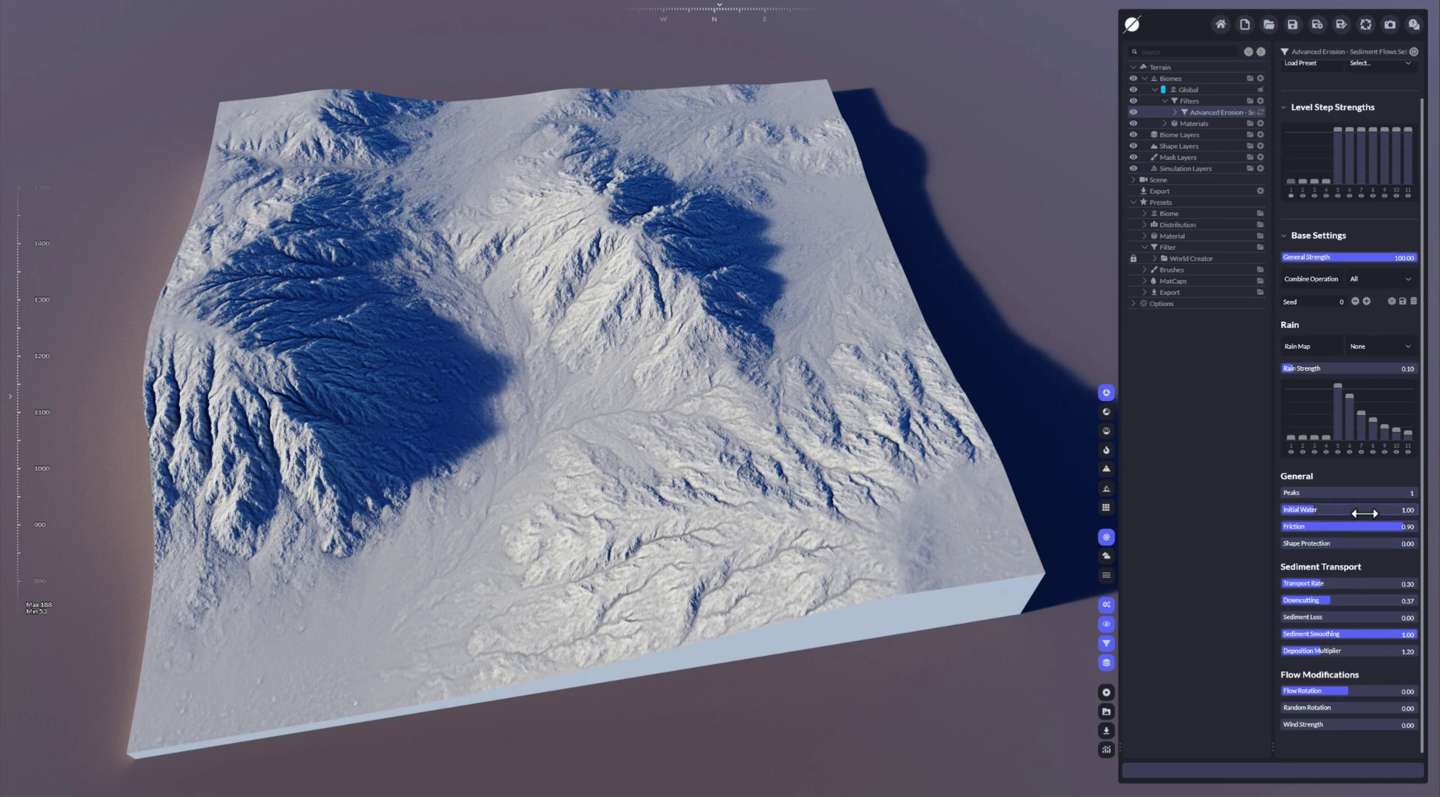
pyautogui.scroll(1, 1362, 488)
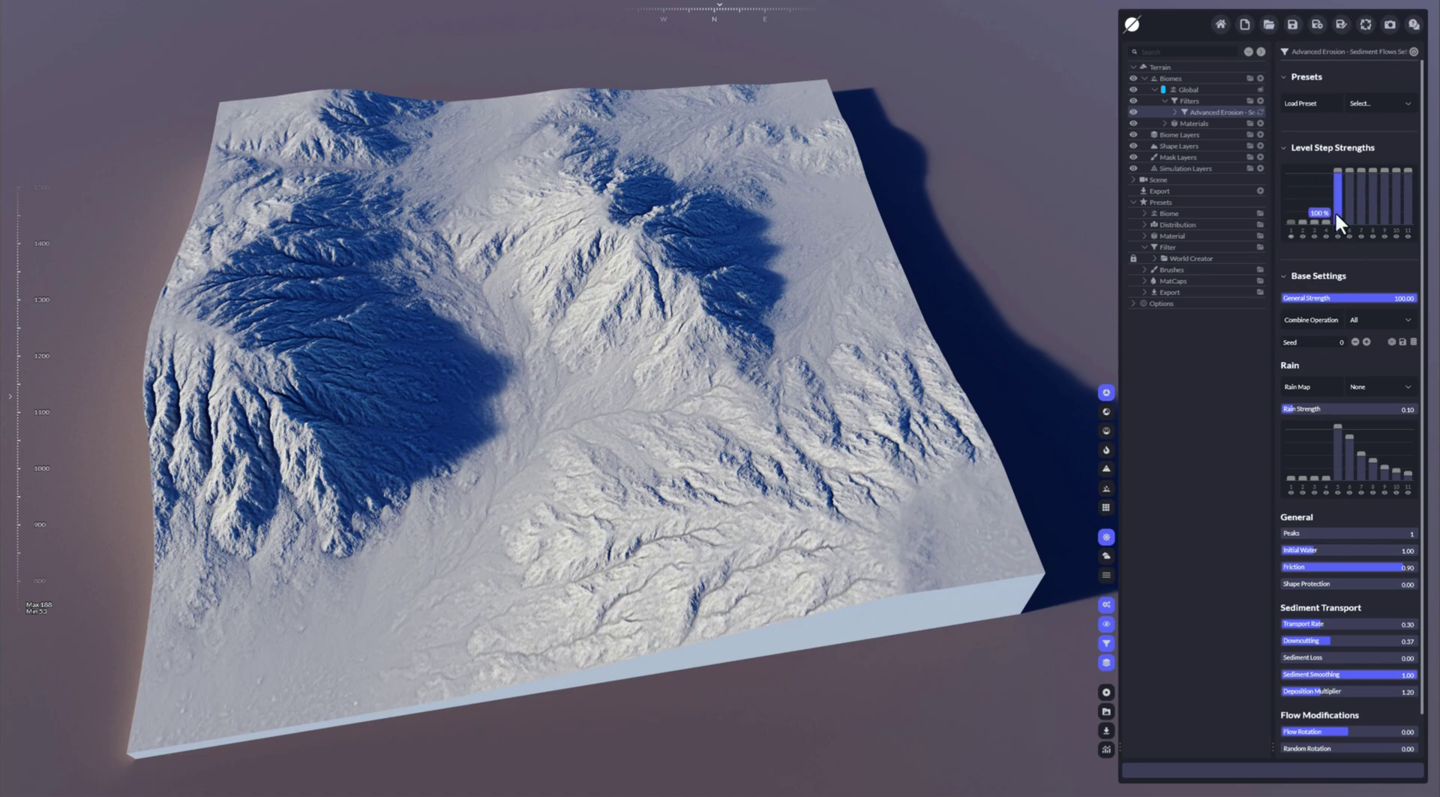
# Try gradually rising, reduced strengths across levels 5 to 11 of the Sediment Flows filter, and undo the changes
pyautogui.moveTo(1336, 210); pyautogui.dragTo(1406, 187)
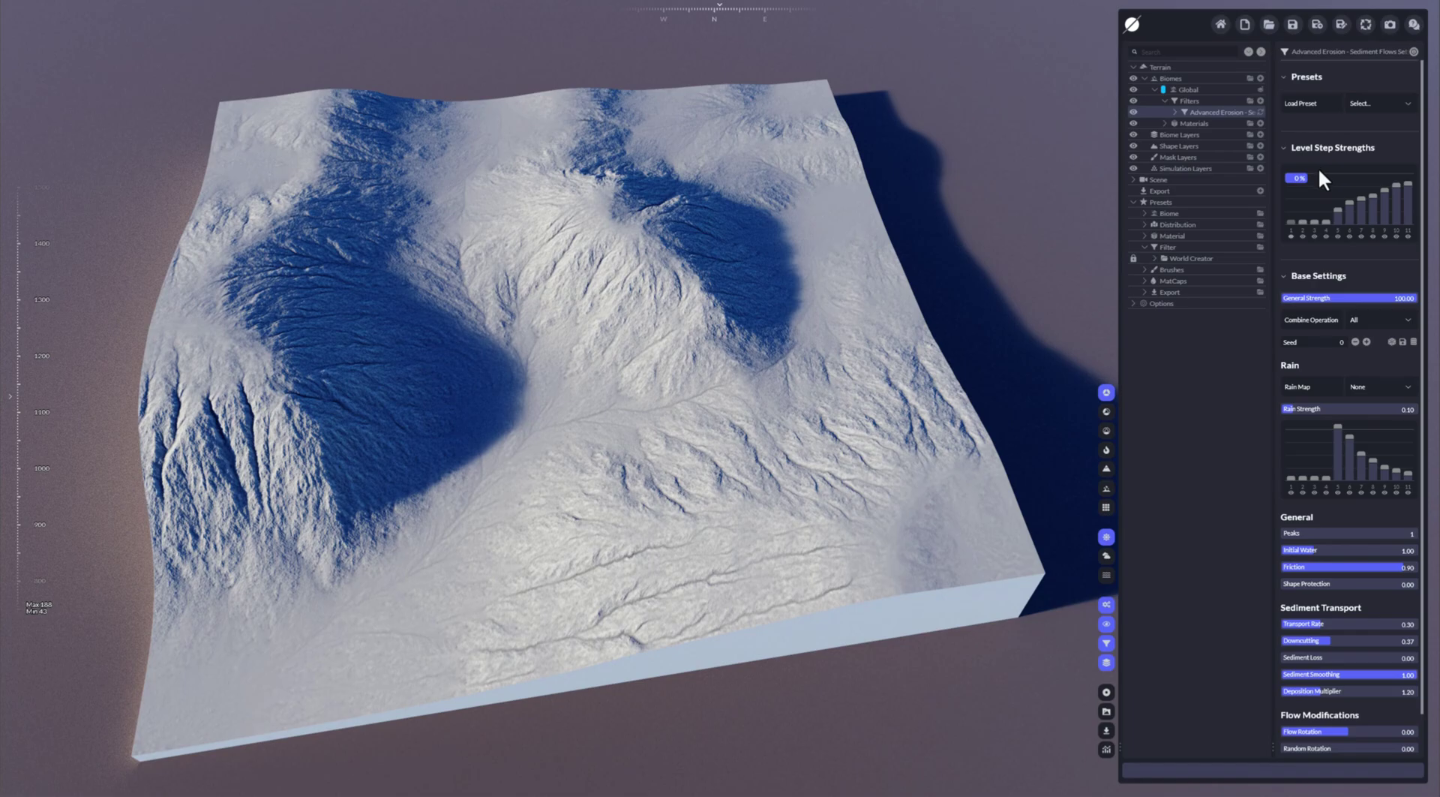
pyautogui.hotkey('ctrl', 'z')
pyautogui.moveTo(1340, 191)
pyautogui.mouseDown()
pyautogui.moveTo(1417, 192)
pyautogui.moveTo(1347, 205)
pyautogui.mouseUp()
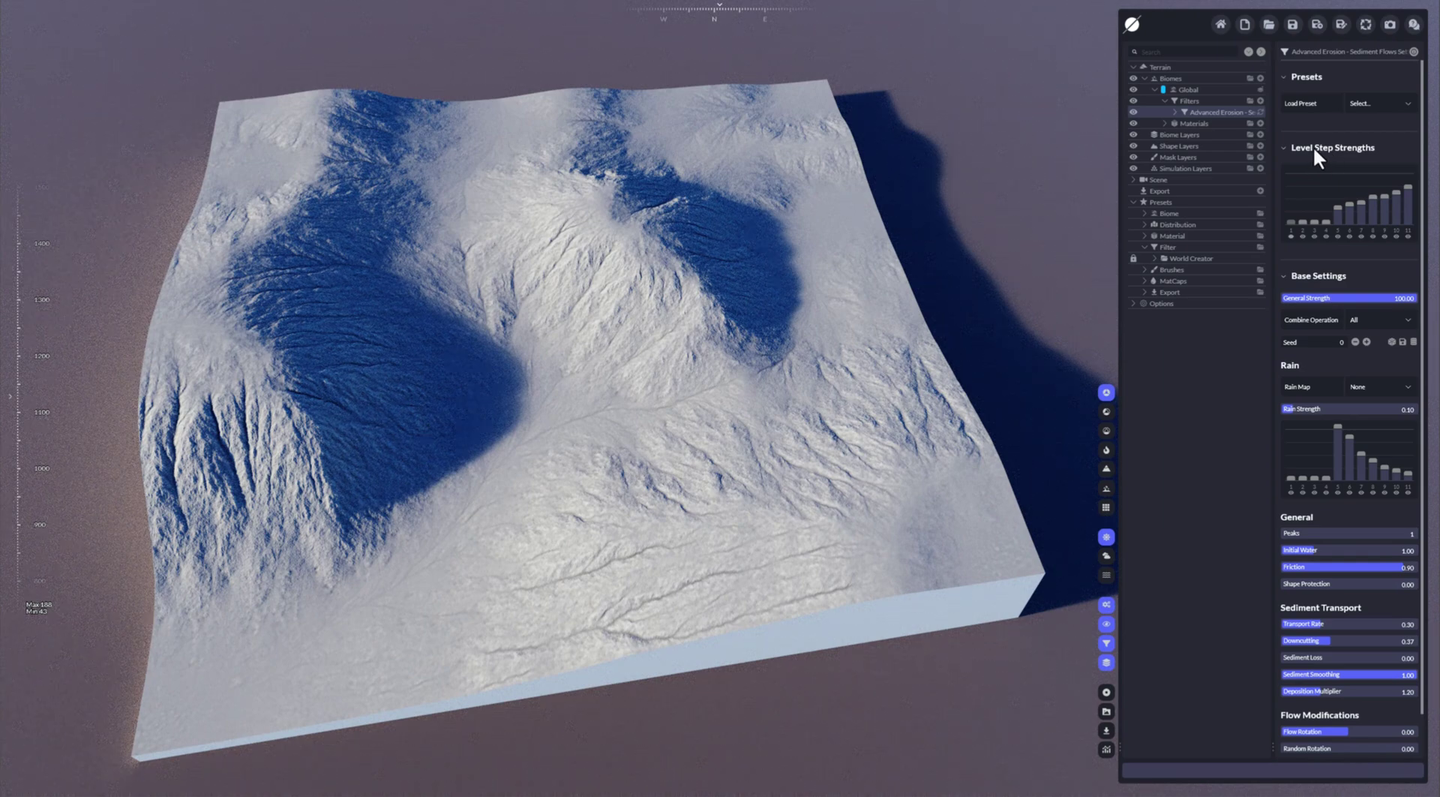
pyautogui.hotkey('ctrl', 'z')
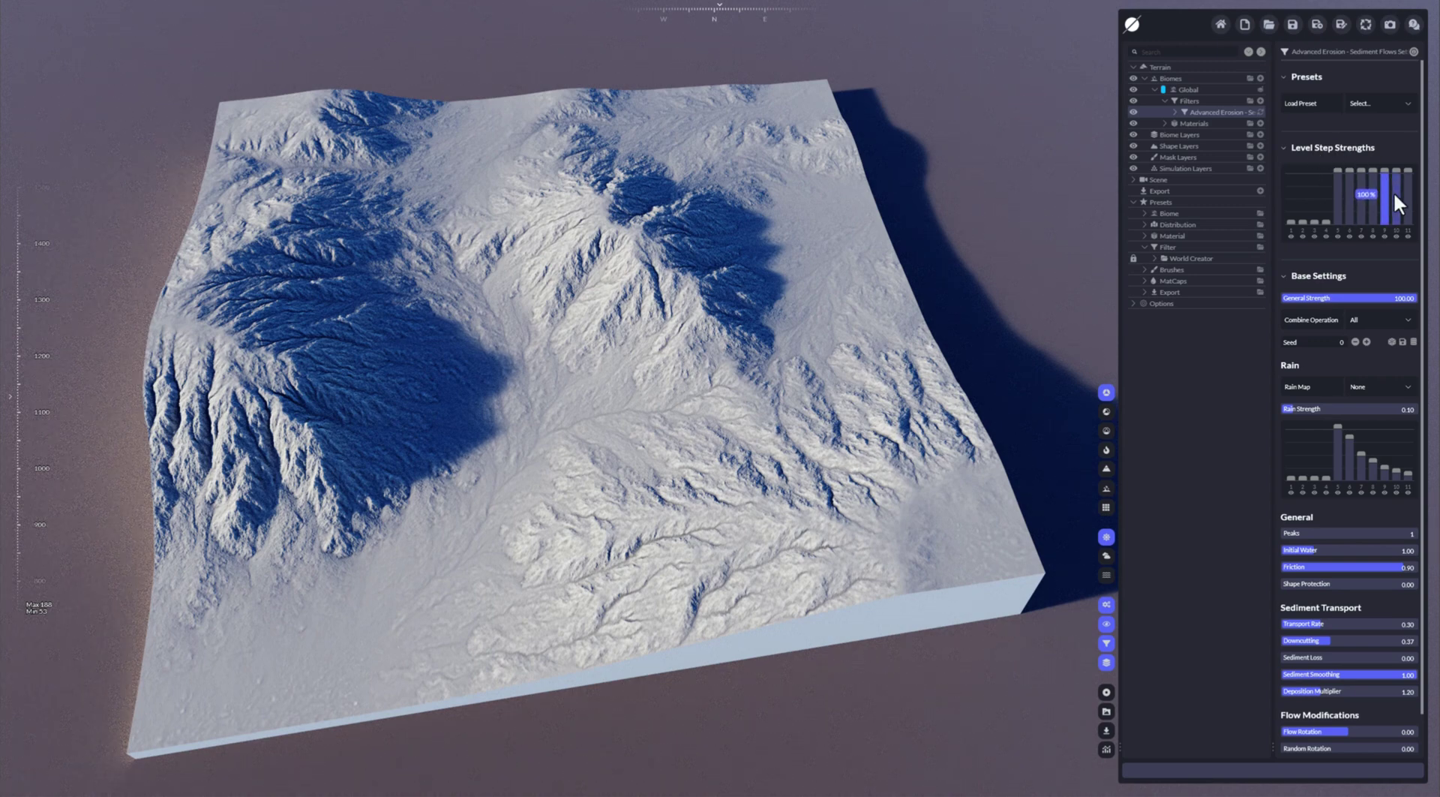
# Check the Sediment Flows filter's preset choices, try a General Strength of 41.63, and undo the strength change
pyautogui.click(1407, 103)
pyautogui.click(1402, 119)
pyautogui.moveTo(1333, 281); pyautogui.dragTo(1347, 300)
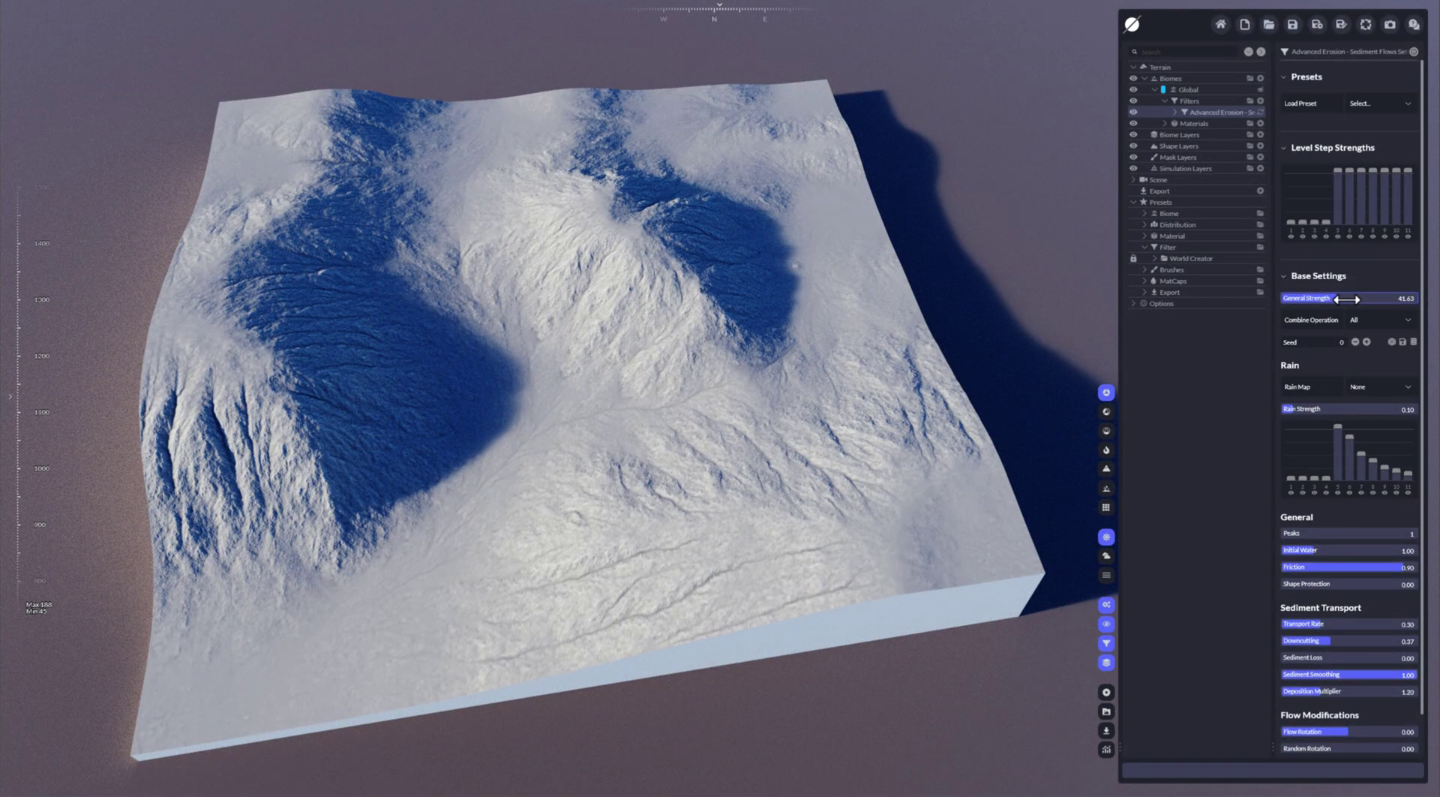
pyautogui.hotkey('ctrl', 'z')
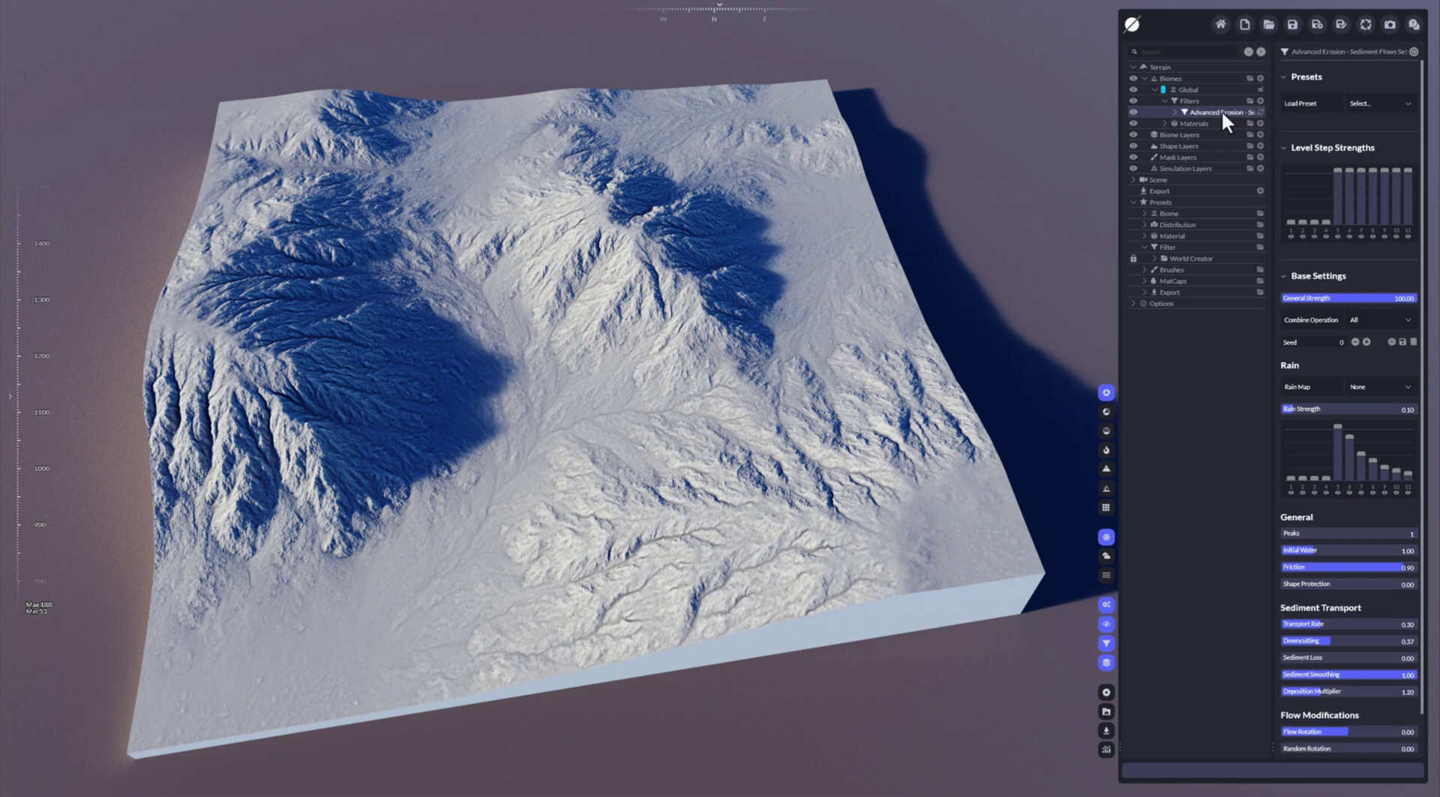
# Replace the Sediment Flows filter in the Global biome with the Arid Rocky Plateaus filter
pyautogui.click(1260, 111)
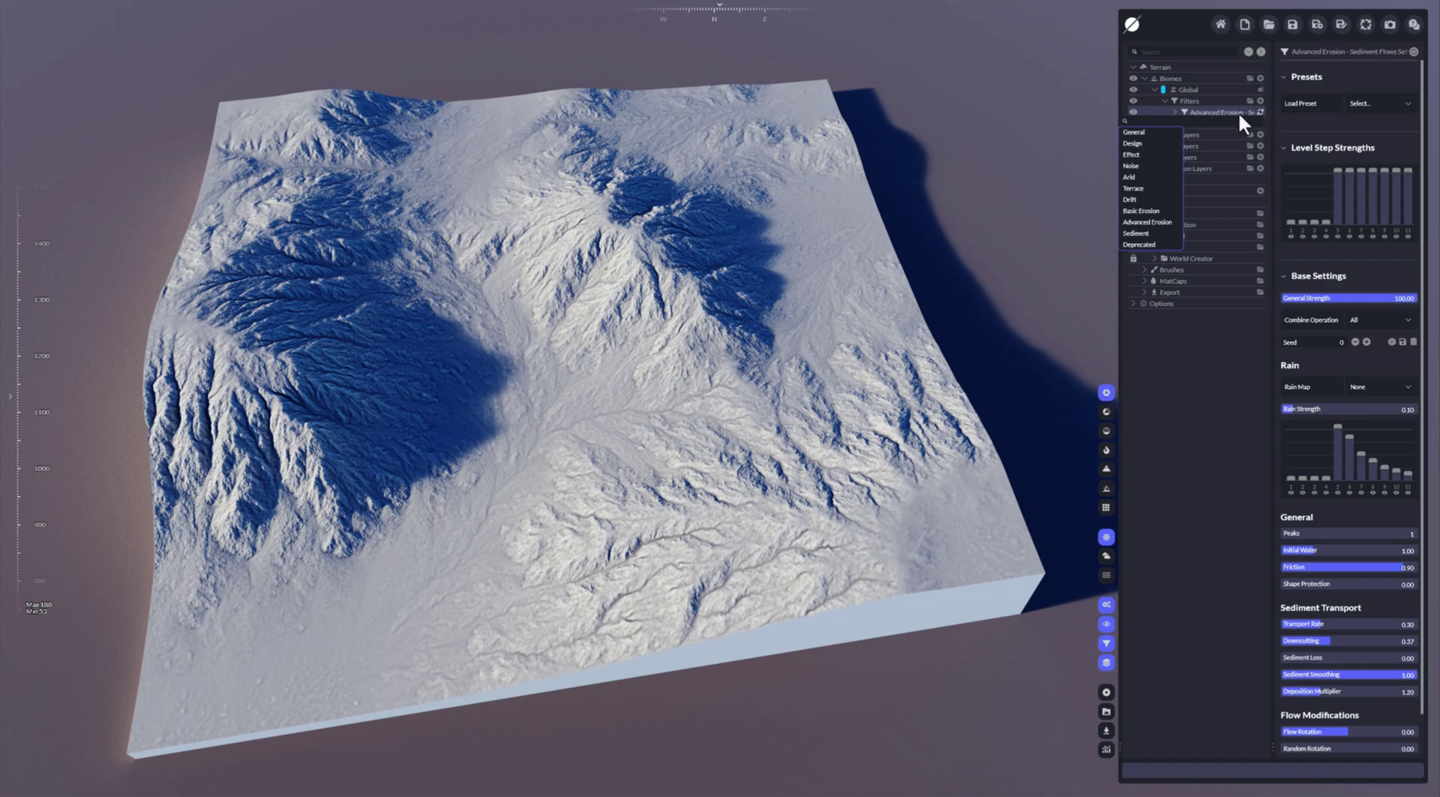
pyautogui.moveTo(1140, 178)
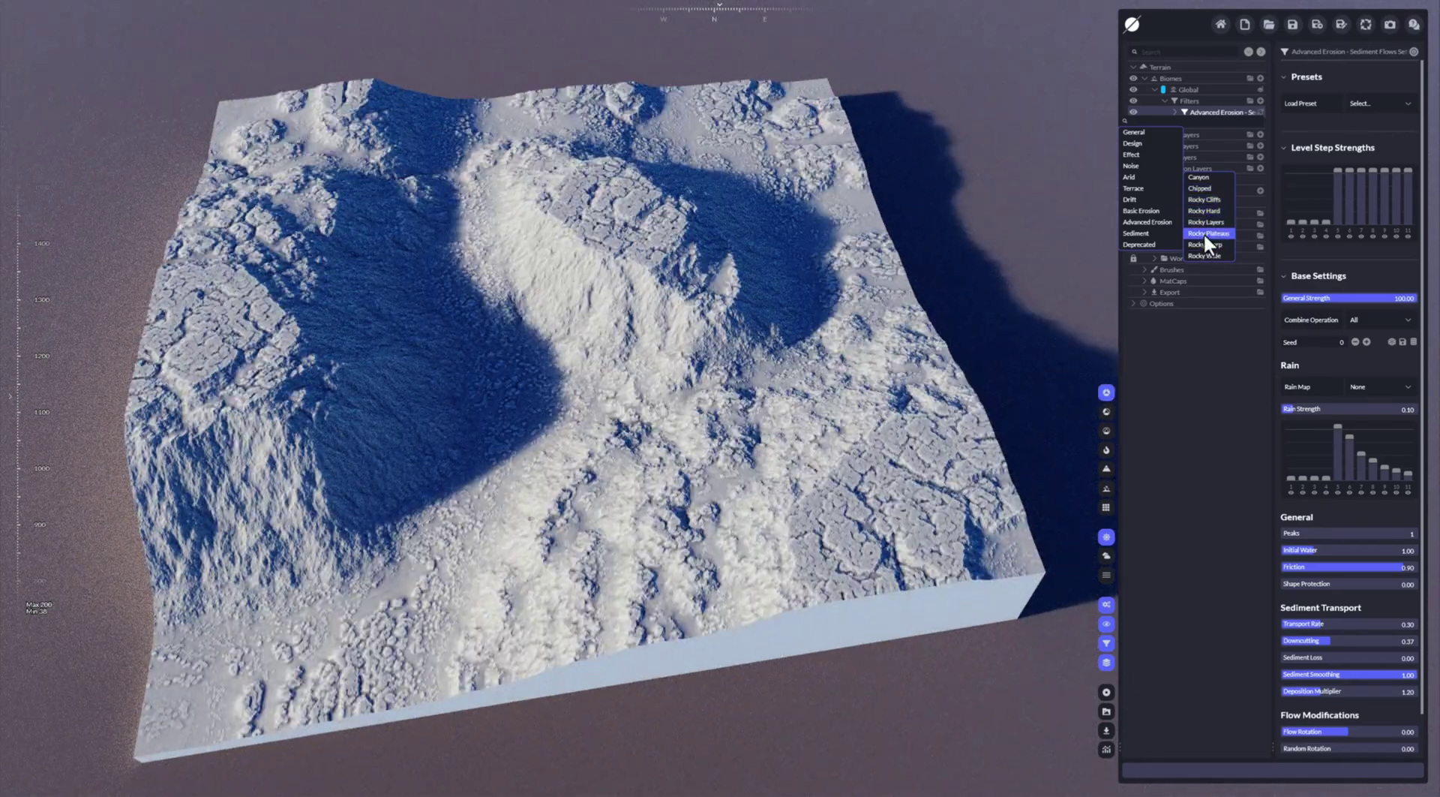
pyautogui.click(1205, 233)
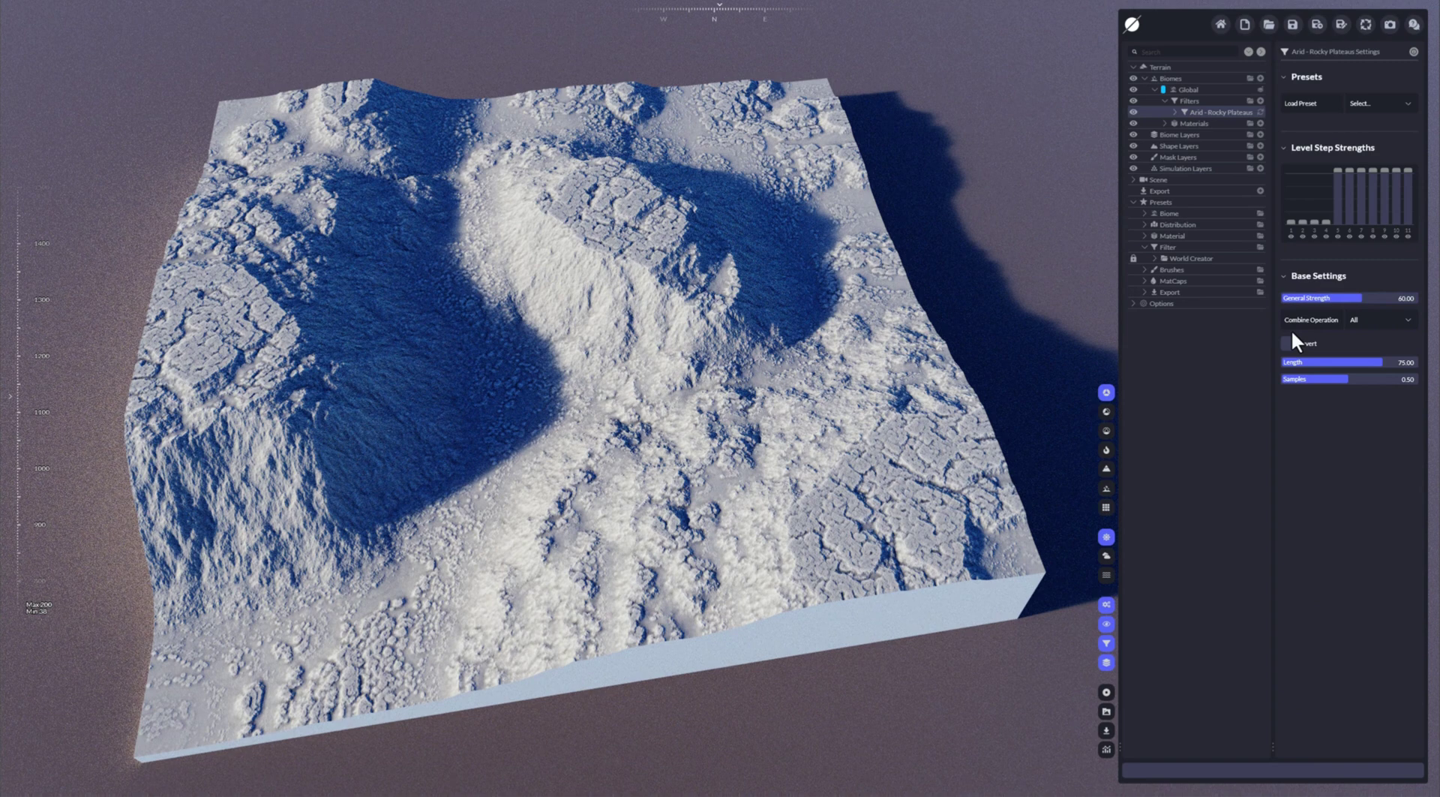